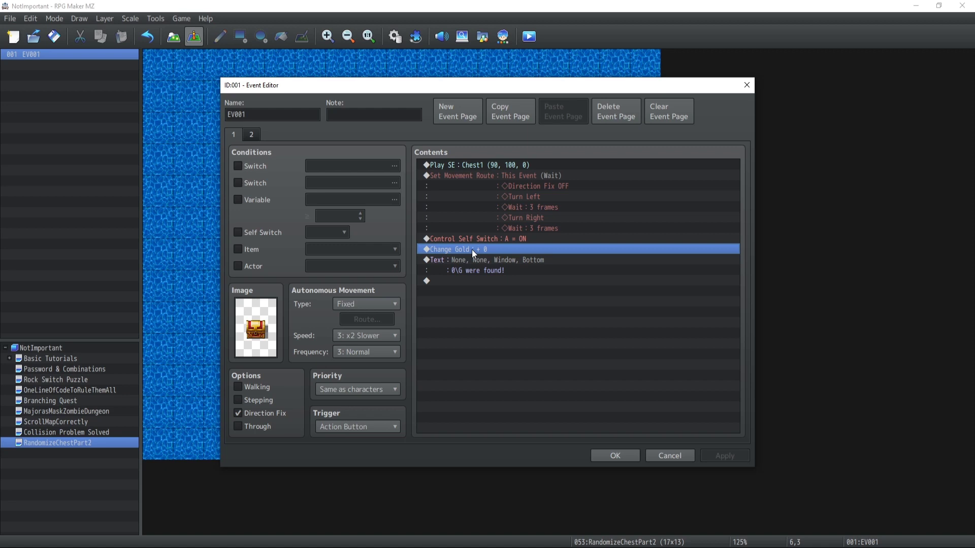
Delete the Change Gold and gold-found Text commands from the chest event's first page and save the event.
left_click(476, 263)
left_click(471, 251)
left_click(487, 256)
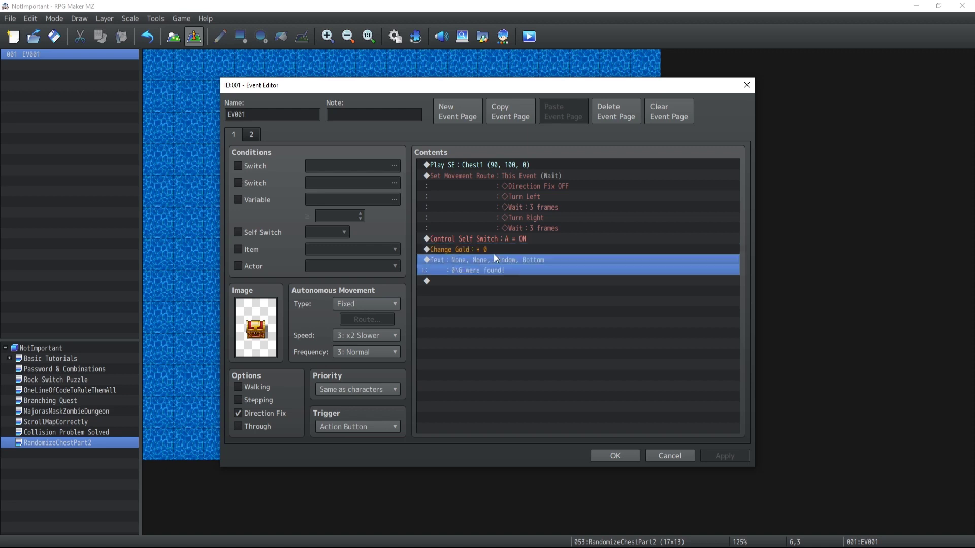
left_click(460, 248)
key("Delete")
key("Delete")
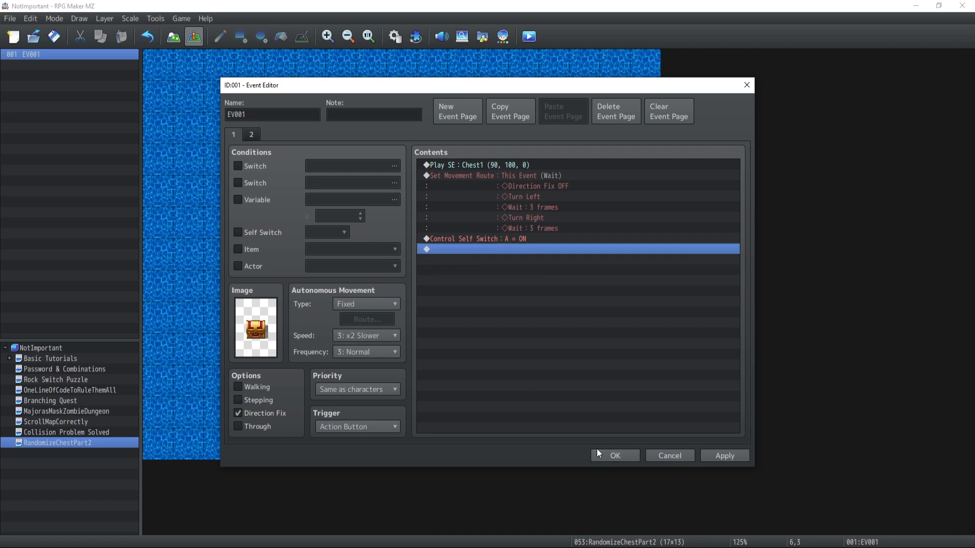
left_click(614, 456)
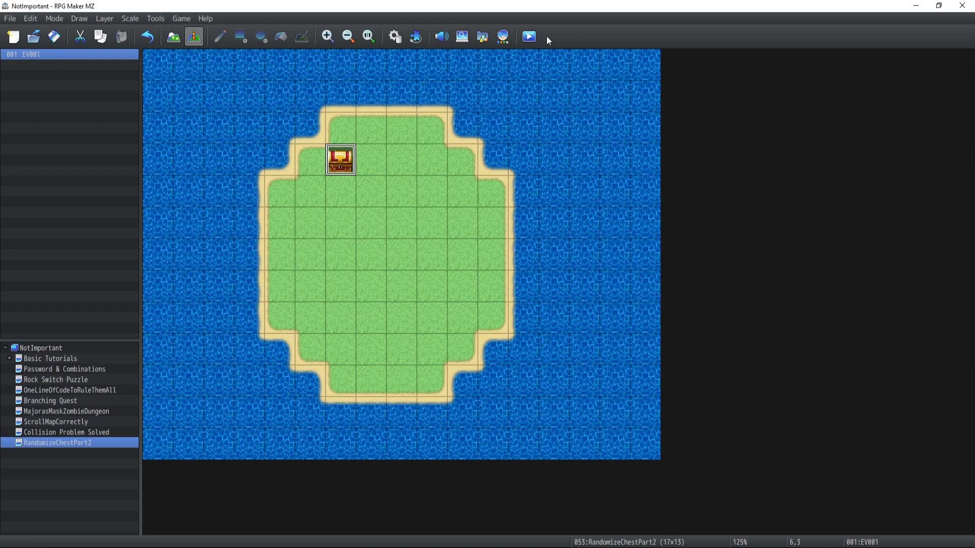
Open the database's common events and name common event 0008 "CHEST===============".
left_click(395, 36)
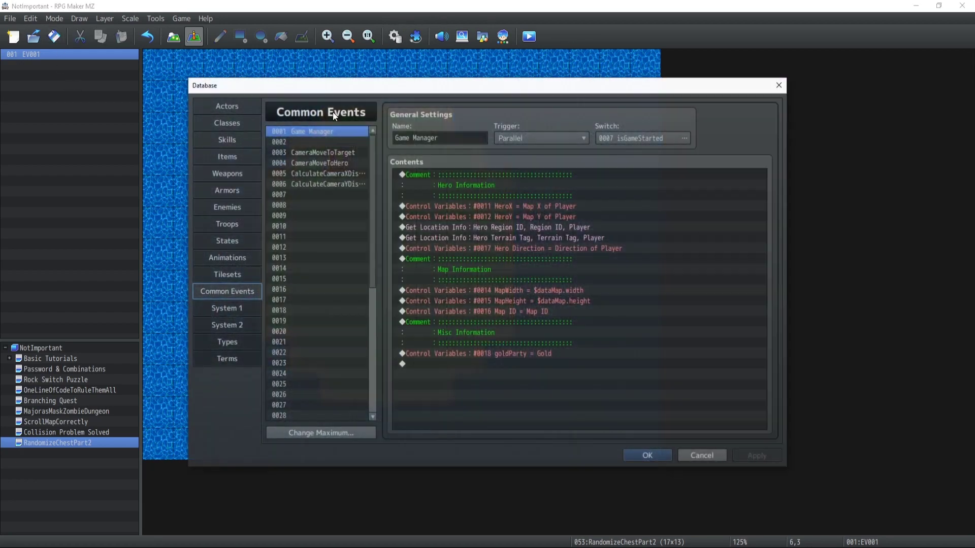
left_click(301, 205)
left_click(415, 138)
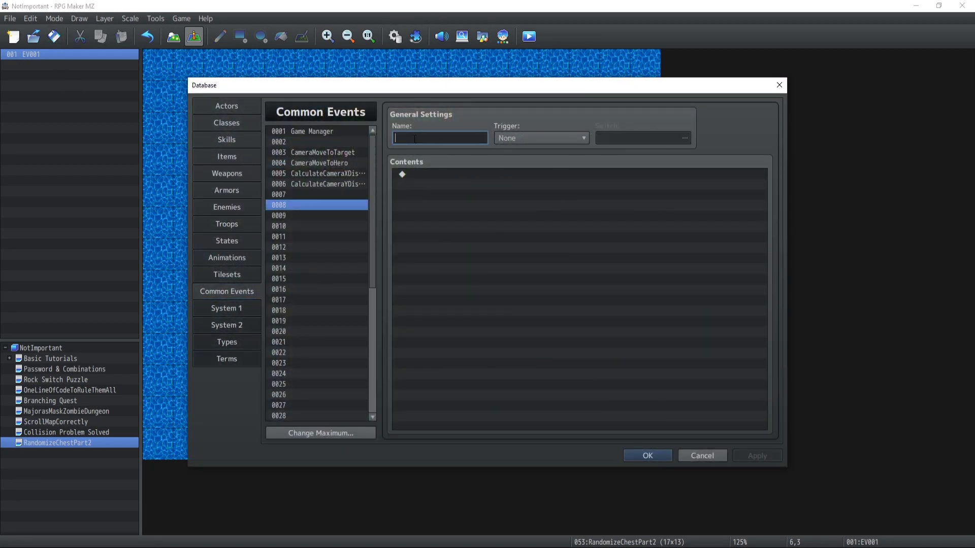
type("CHEST=")
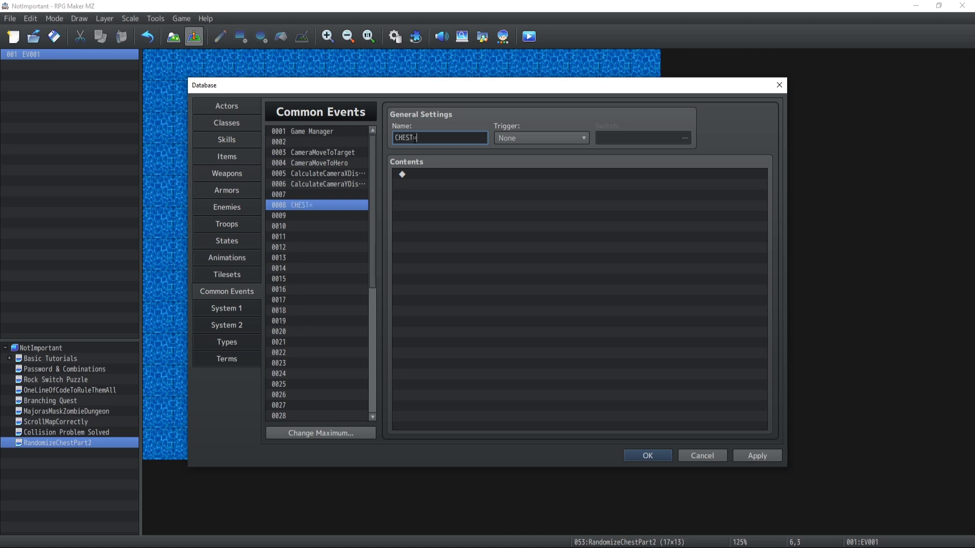
type("==============")
Name common event 0009 "RegularQualityChest".
left_click(293, 216)
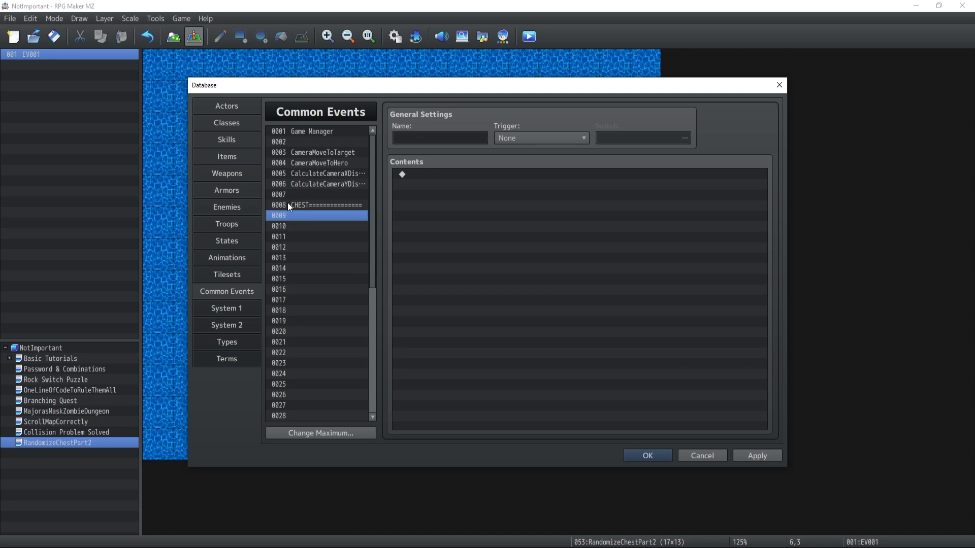
left_click(442, 139)
type("RegularQua")
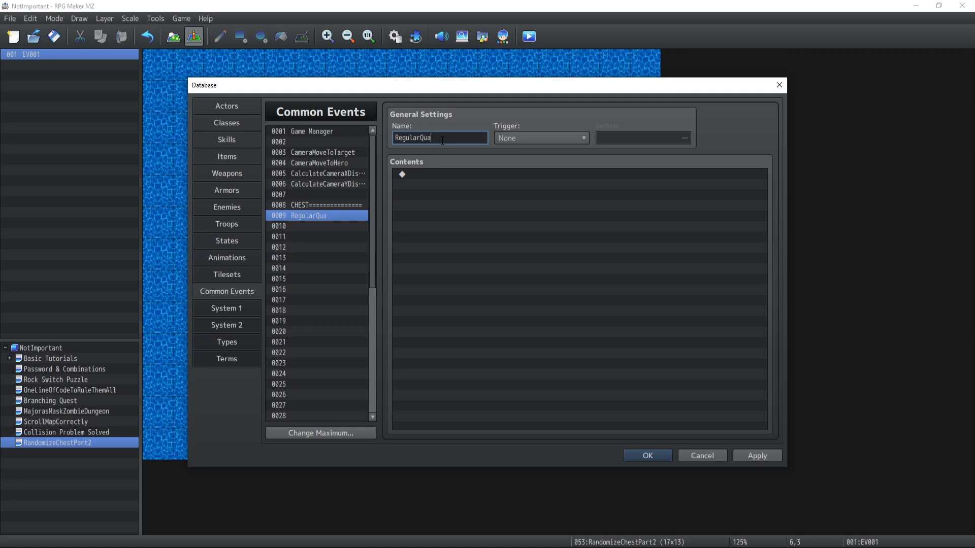
type("lityChest")
left_click(306, 226)
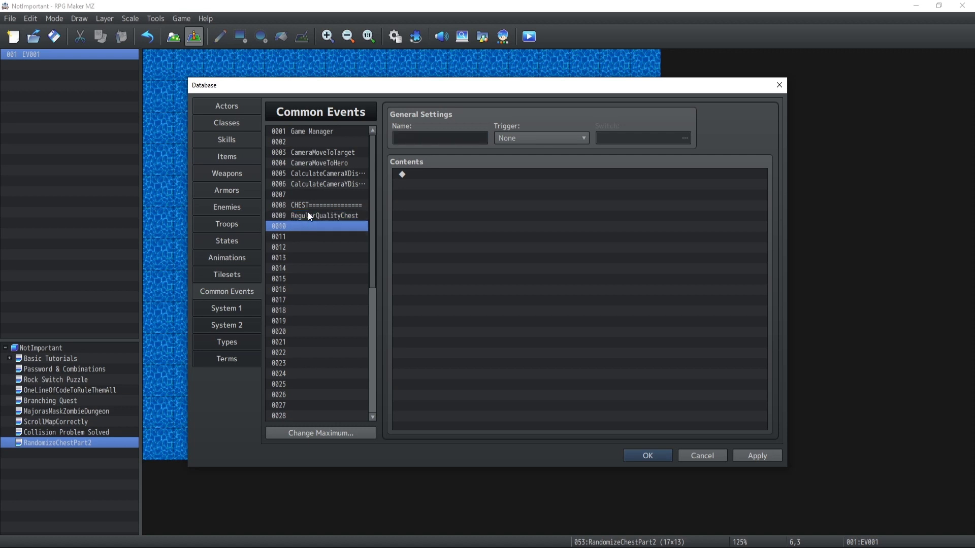
left_click(308, 213)
left_click(306, 230)
left_click(310, 216)
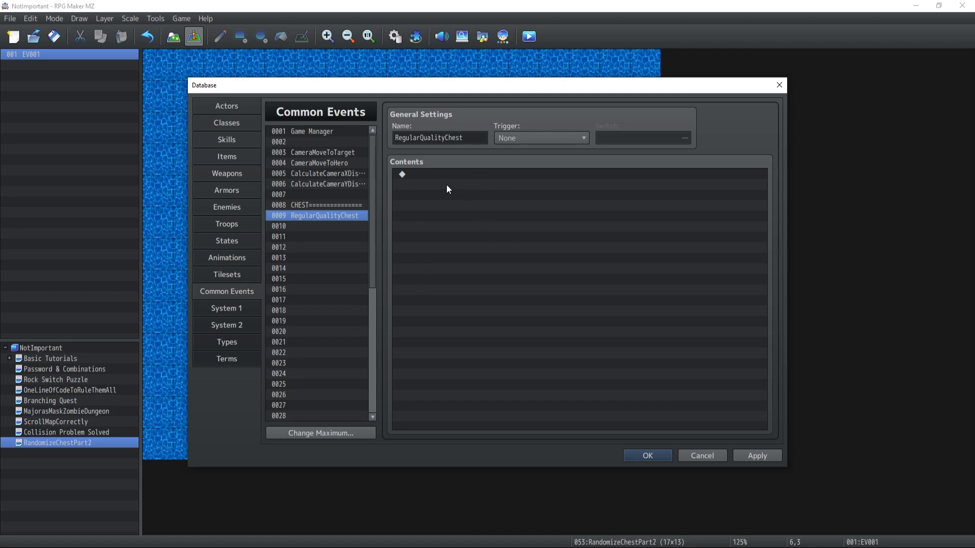
left_click(432, 178)
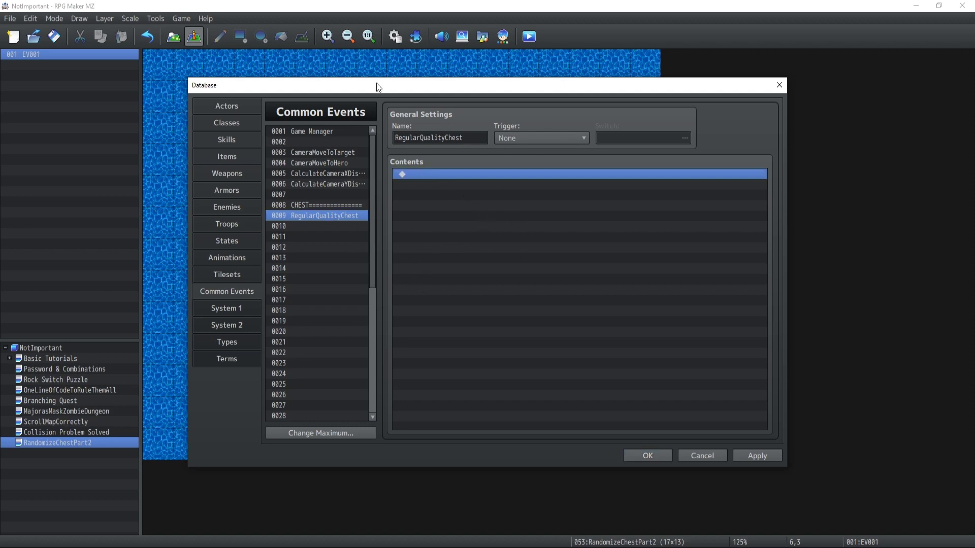
left_click_drag(376, 84, 349, 91)
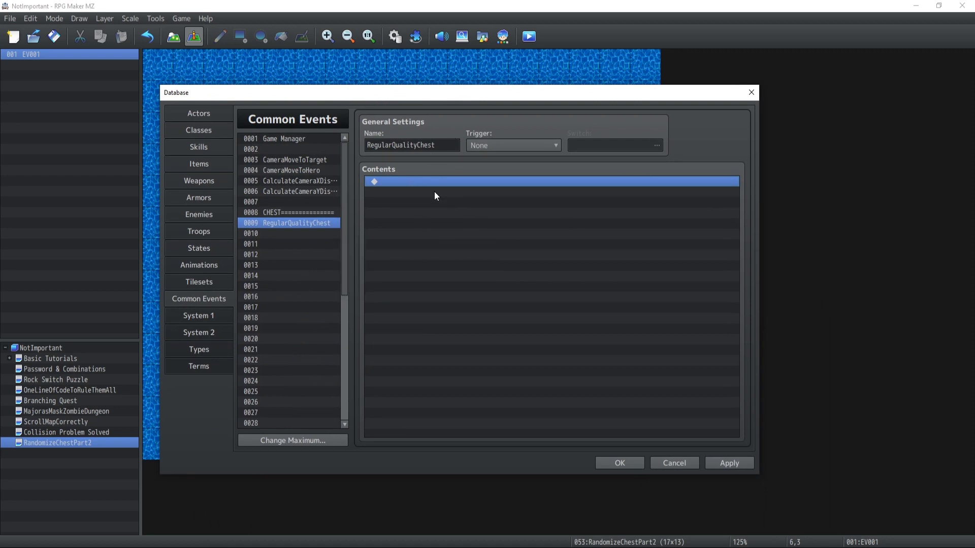
Duplicate the Misc Information comment block in the Game Manager common event.
left_click(290, 139)
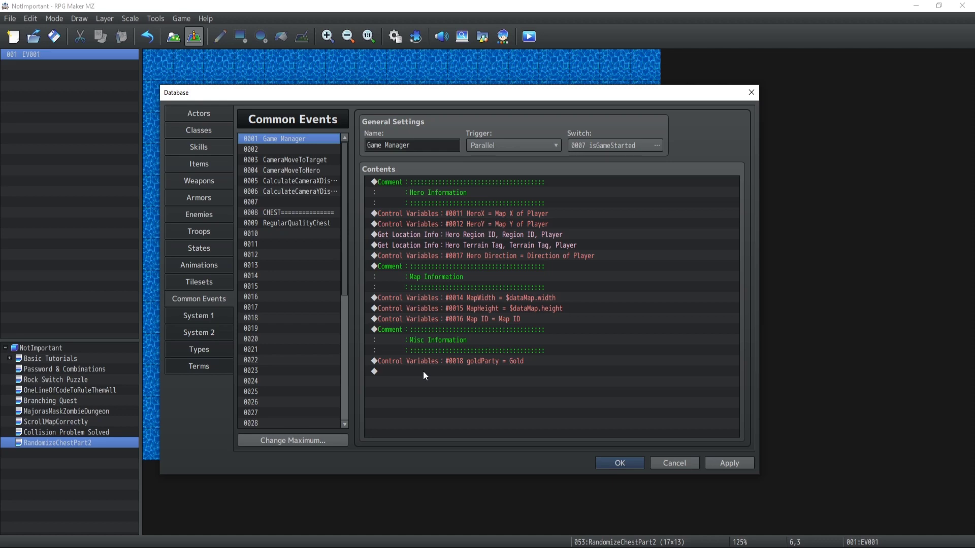
left_click(420, 193)
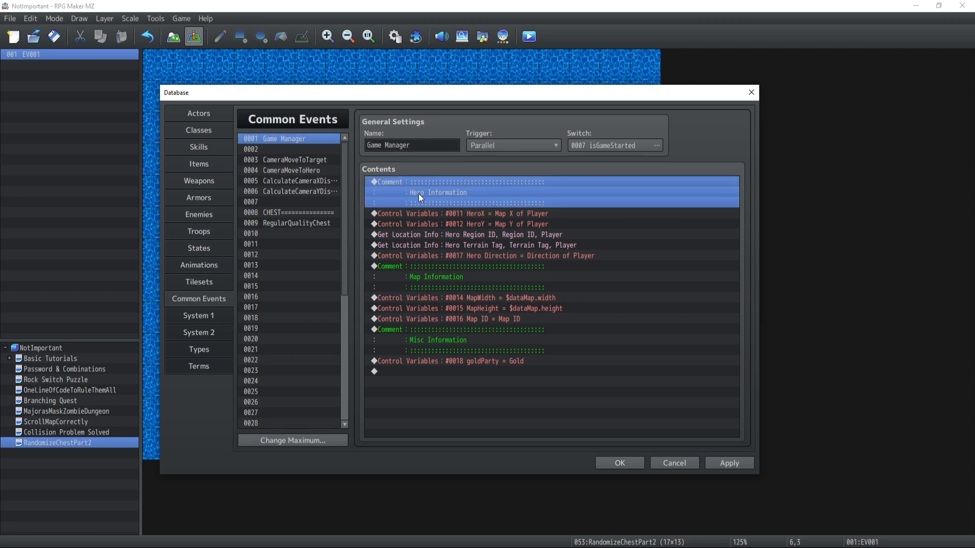
left_click(446, 333)
left_click(422, 369)
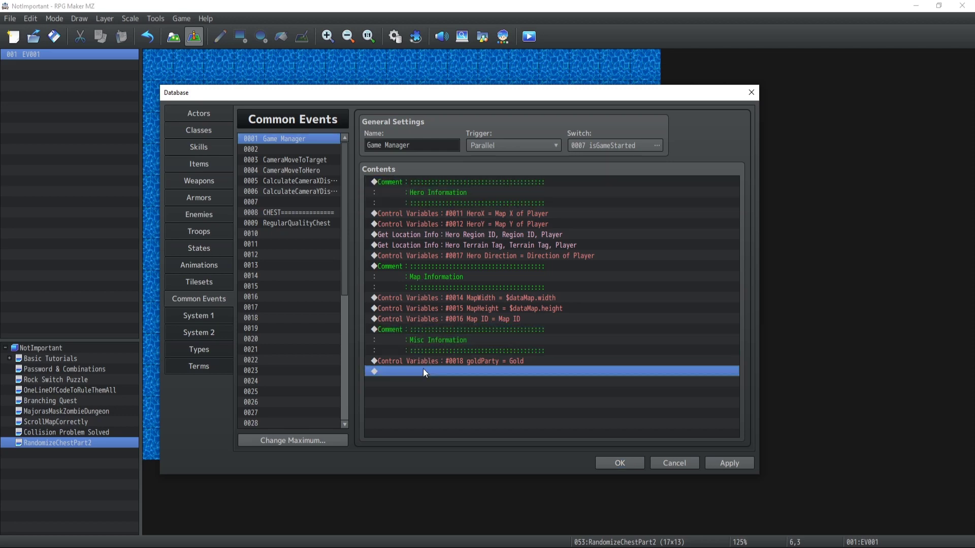
left_click(420, 339)
left_click(410, 336)
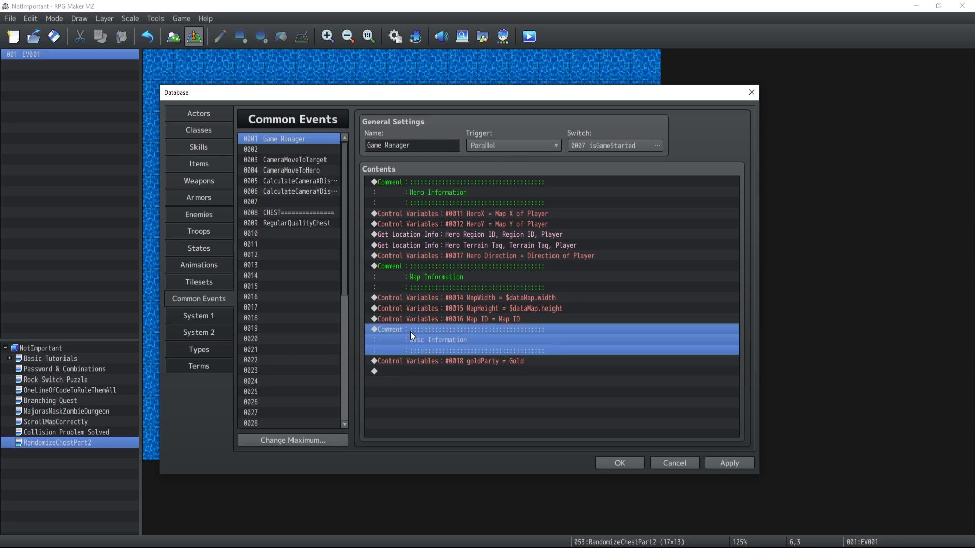
key("ctrl+c")
key("ctrl+v")
Change the heading in the upper Misc Information comment to "Party Information".
double_click(418, 333)
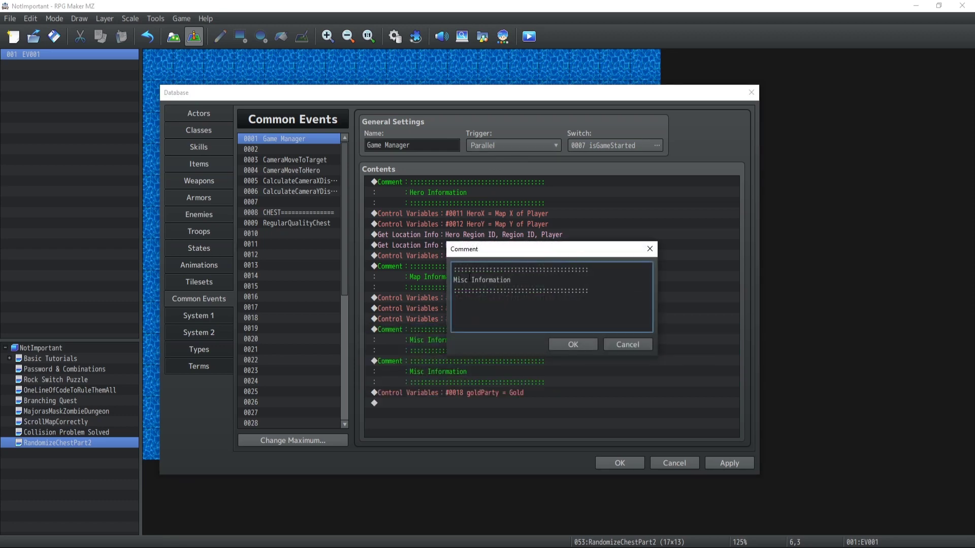
key("BackSpace")
key("BackSpace")
key("BackSpace")
key("BackSpace")
type("Party")
key("Return")
key("BackSpace")
left_click(579, 347)
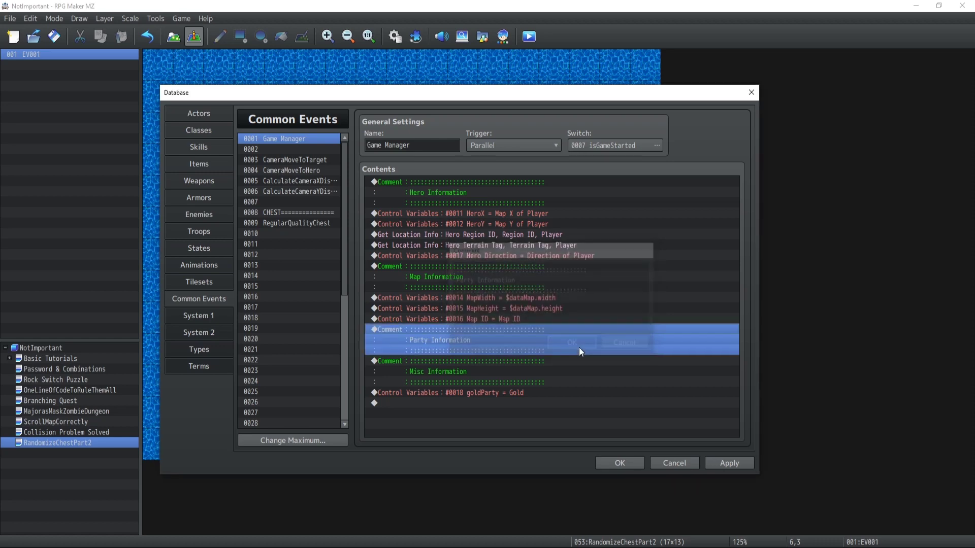
Move the goldParty variable command directly under the Party Information comment and duplicate it.
left_click(442, 396)
left_click_drag(442, 396, 433, 362)
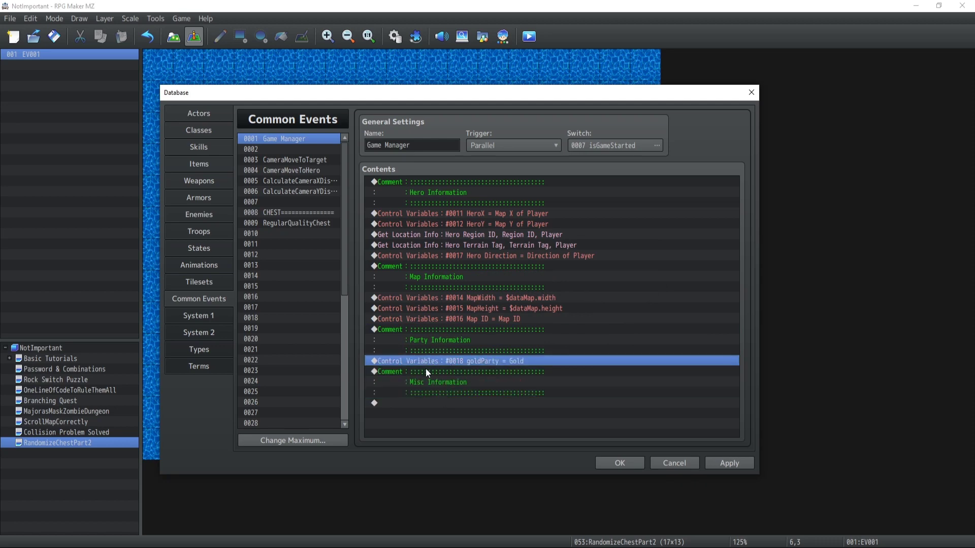
key("ctrl+c")
key("ctrl+v")
Change the duplicated command to set variable 0020 PartyAverageLevel to the constant 0.
double_click(425, 366)
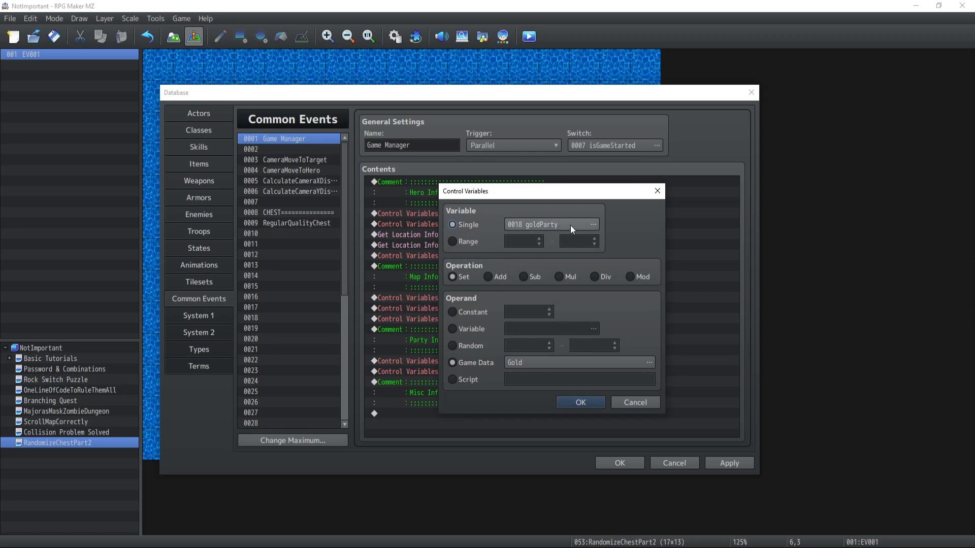
left_click(571, 224)
left_click(540, 431)
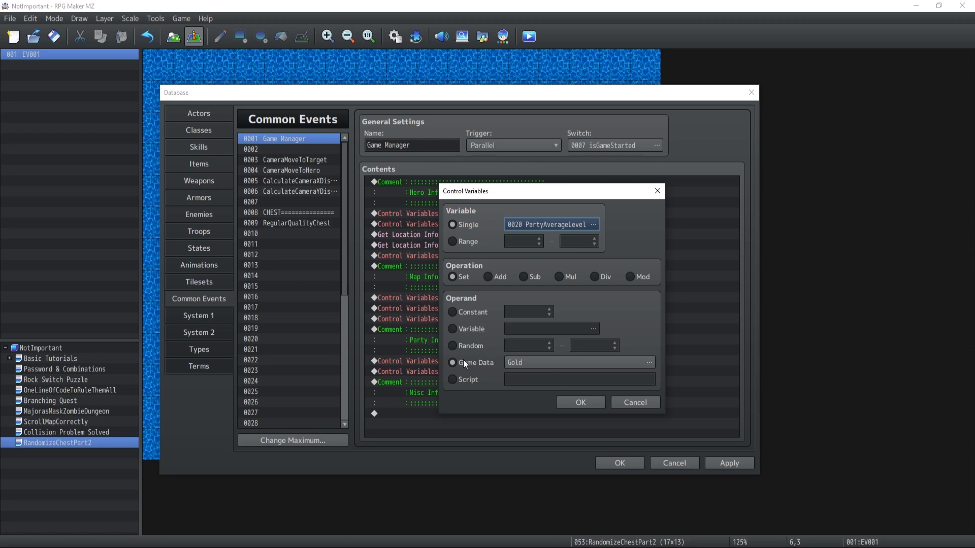
left_click(487, 312)
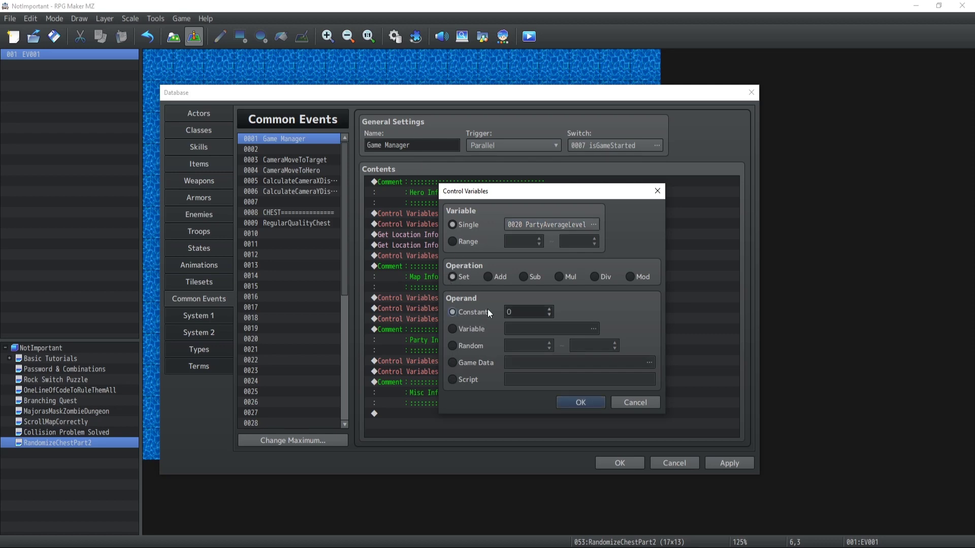
left_click(565, 402)
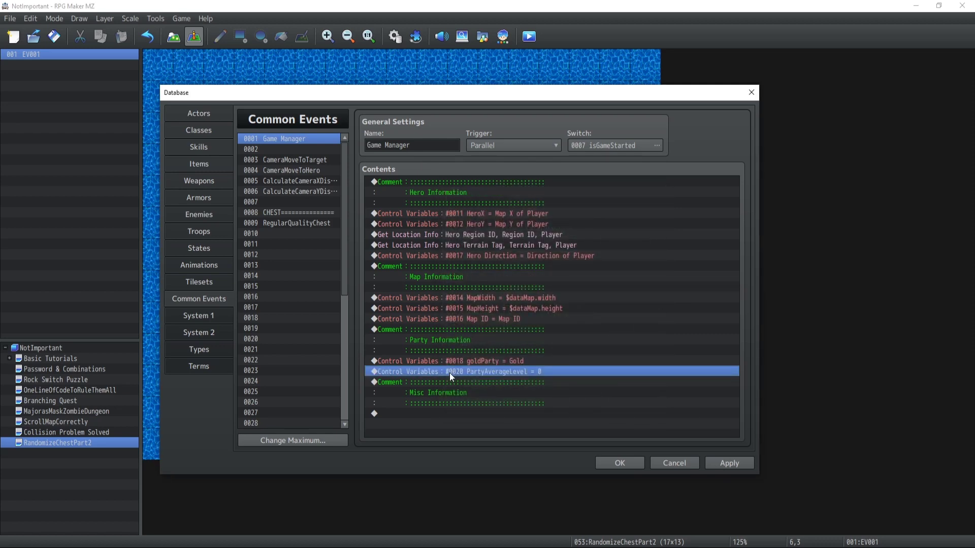
Name the empty common event 0002 "GetAveragePartyLevel".
left_click(277, 201)
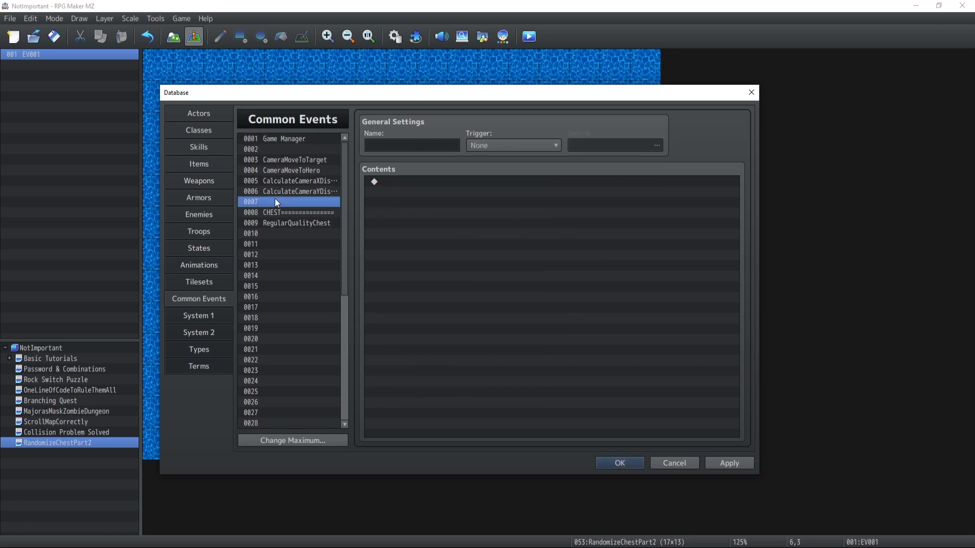
left_click(261, 149)
left_click(390, 146)
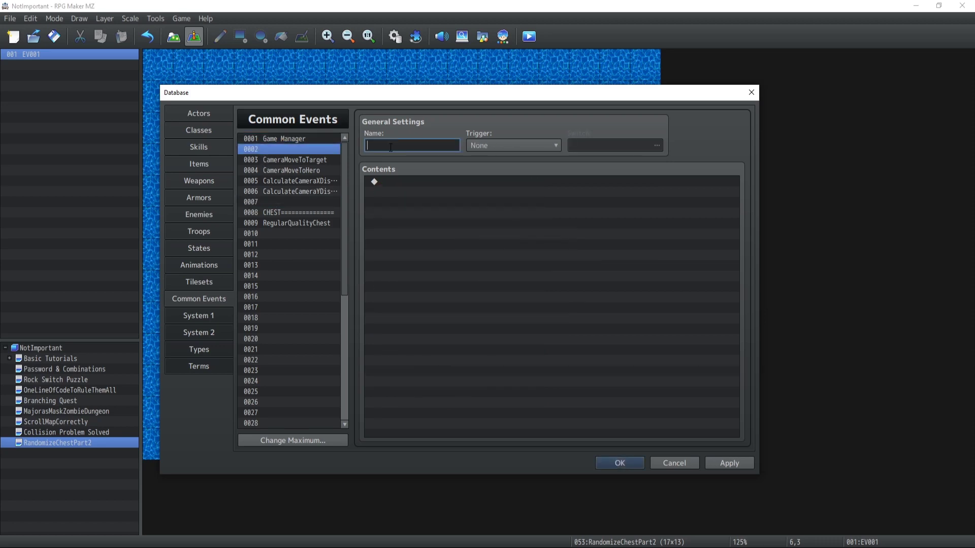
type("A")
type("GetAverage")
type("PartyLev")
type("el")
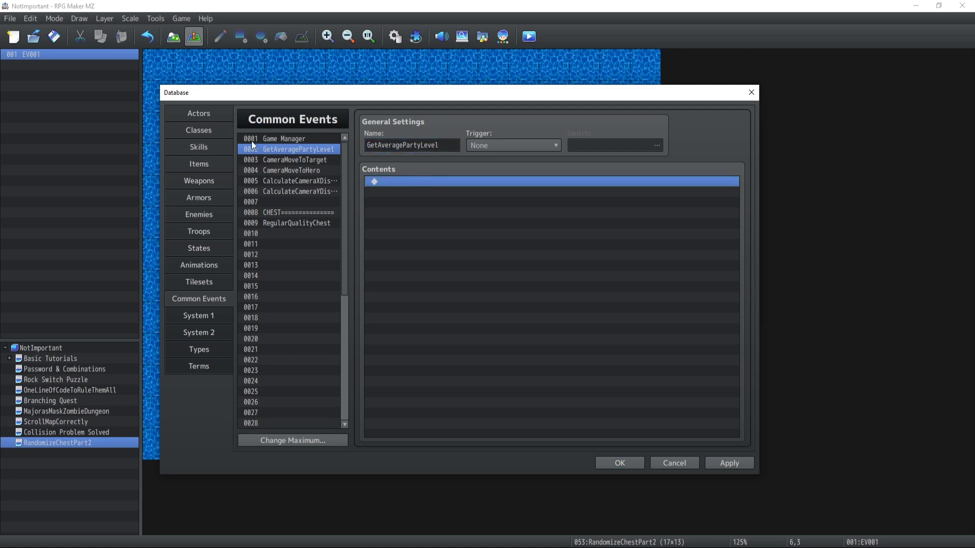
Move the PartyAverageLevel = 0 command out of Game Manager into the GetAveragePartyLevel common event.
left_click(251, 140)
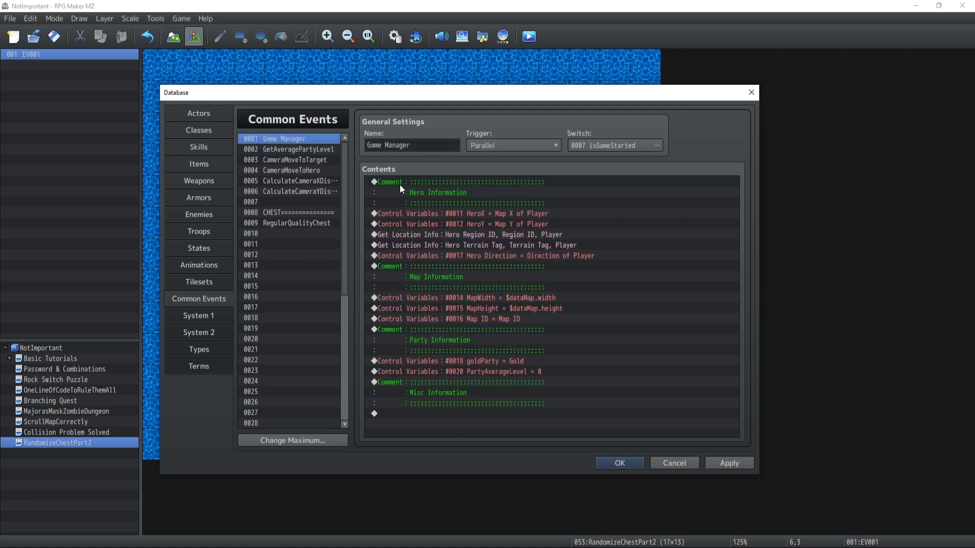
left_click(458, 372)
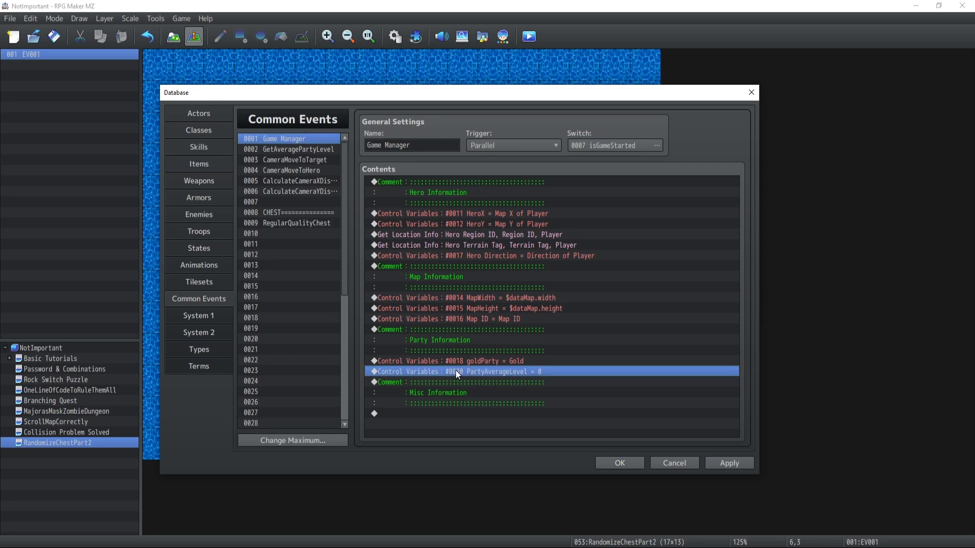
key("Delete")
left_click(275, 150)
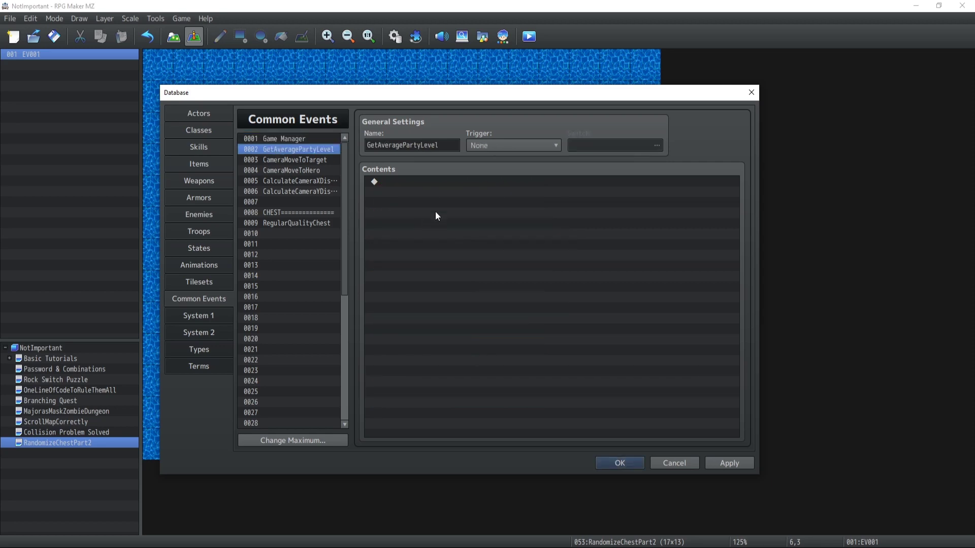
left_click(435, 211)
key("ctrl+v")
Insert a call to the GetAveragePartyLevel common event after the goldParty command in Game Manager.
left_click(281, 138)
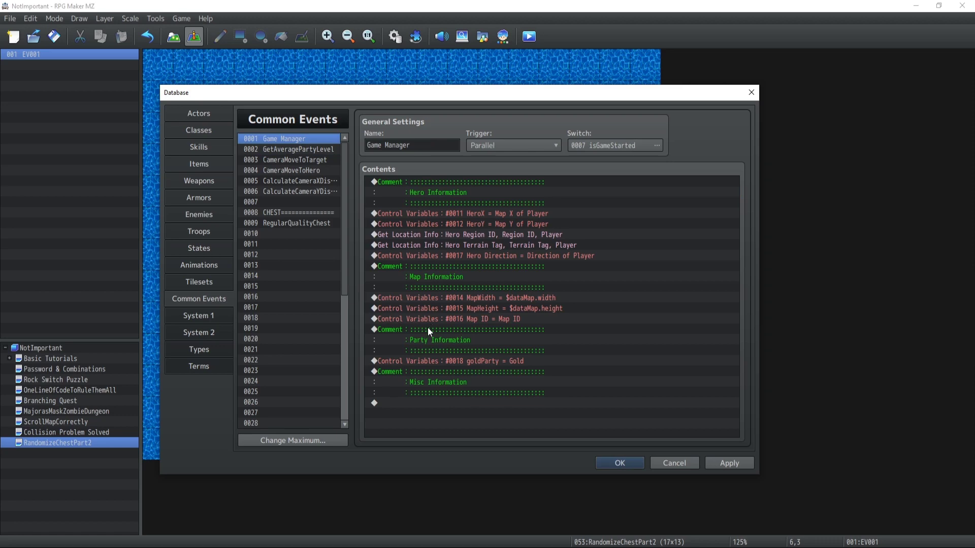
left_click(431, 374)
key("Insert")
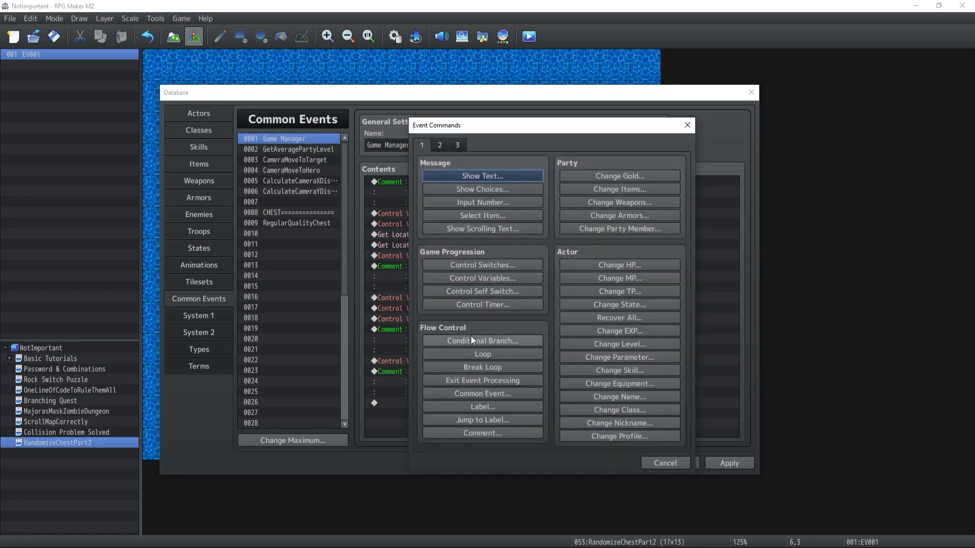
left_click(465, 388)
left_click(538, 301)
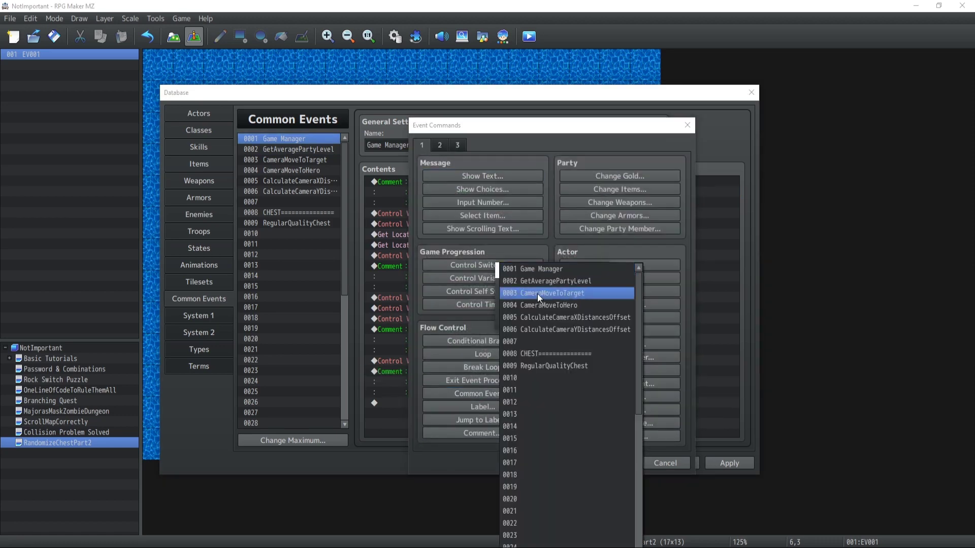
left_click(537, 280)
left_click(524, 318)
left_click(462, 372)
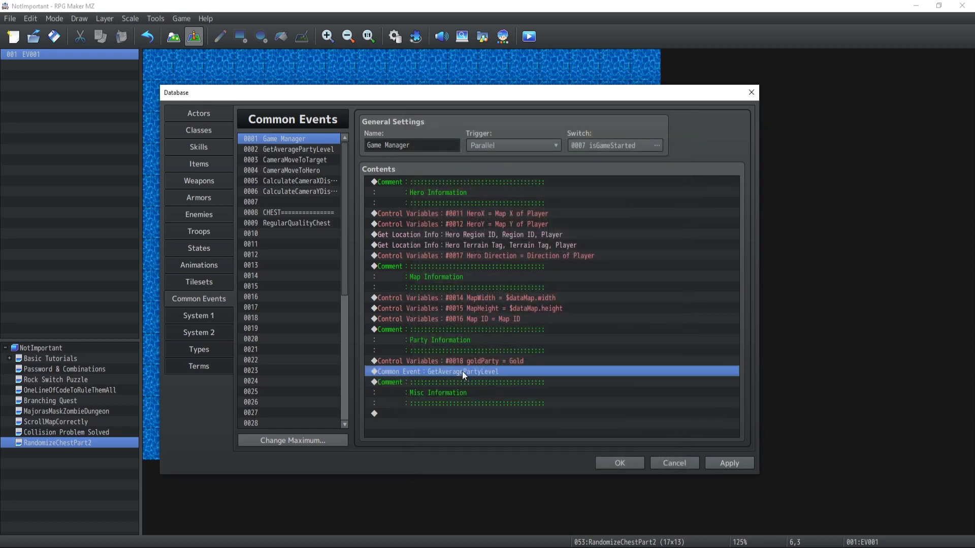
left_click(292, 149)
left_click(448, 193)
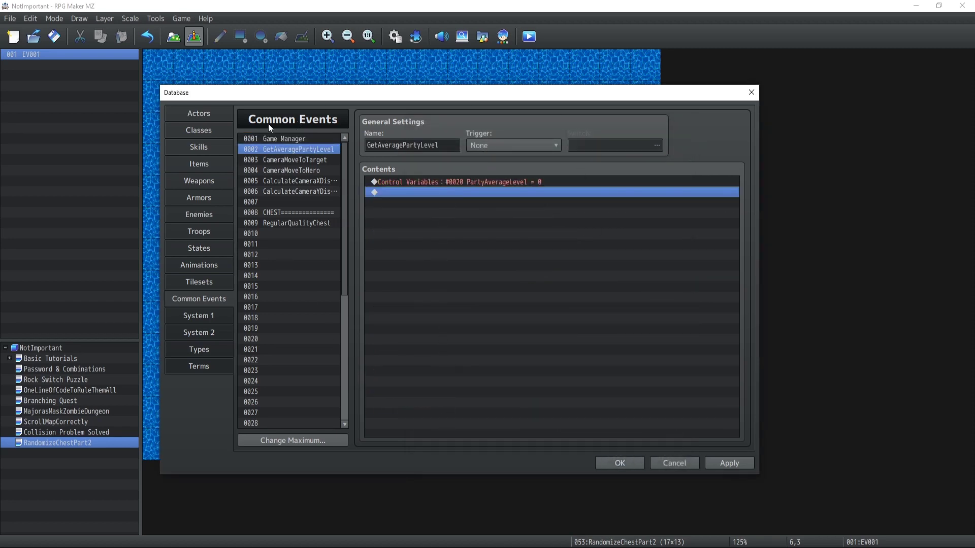
left_click(270, 137)
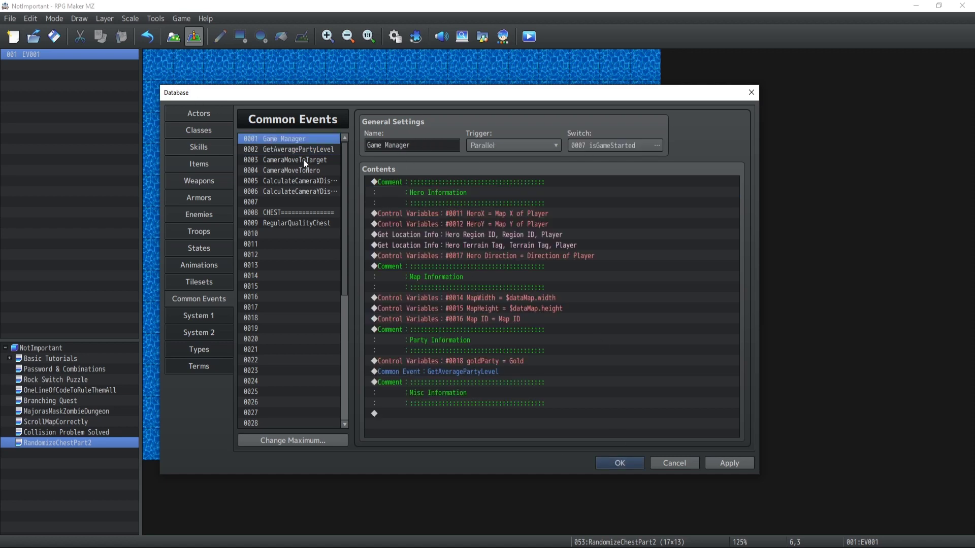
Add a conditional branch to the GetAveragePartyLevel common event, checking that actor 0001 Reid is in the party.
left_click(287, 150)
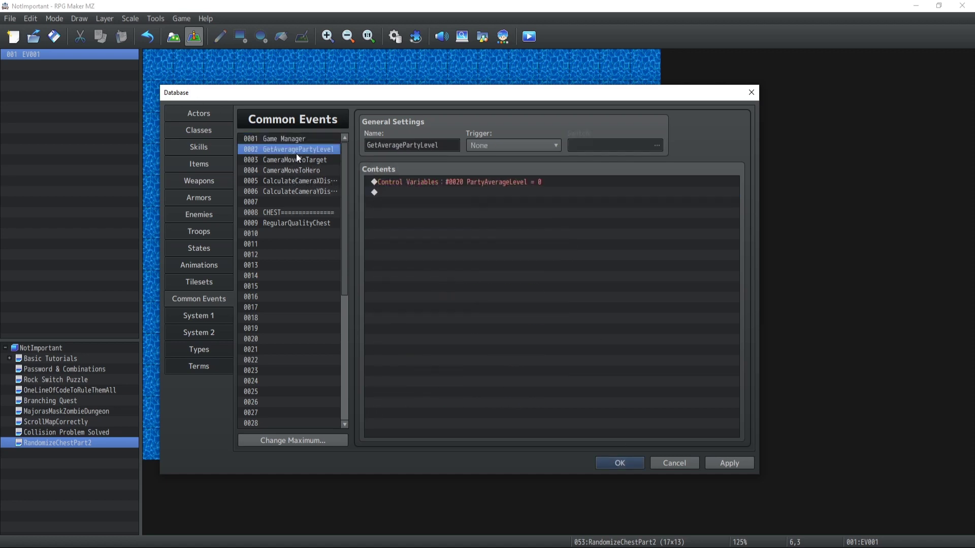
left_click(425, 192)
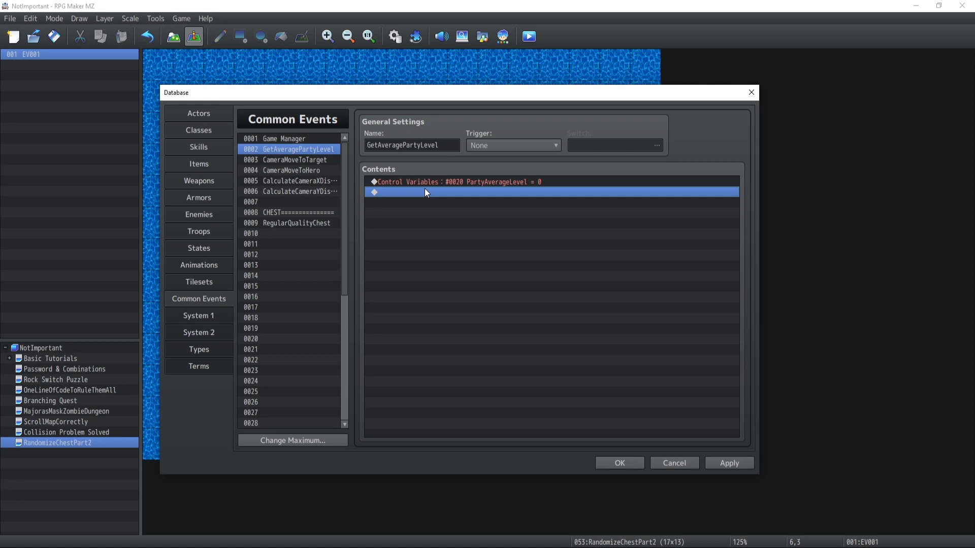
double_click(425, 192)
left_click(475, 333)
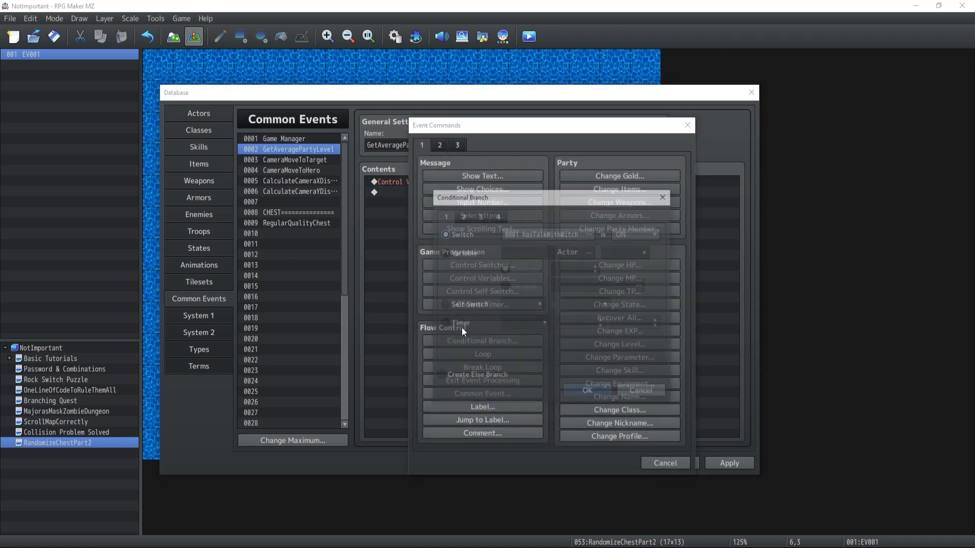
left_click(462, 216)
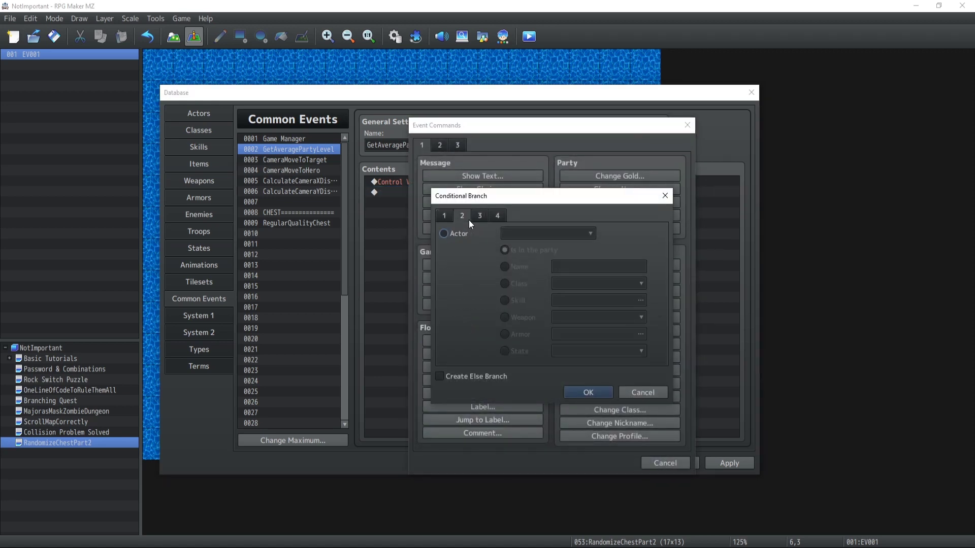
left_click(443, 234)
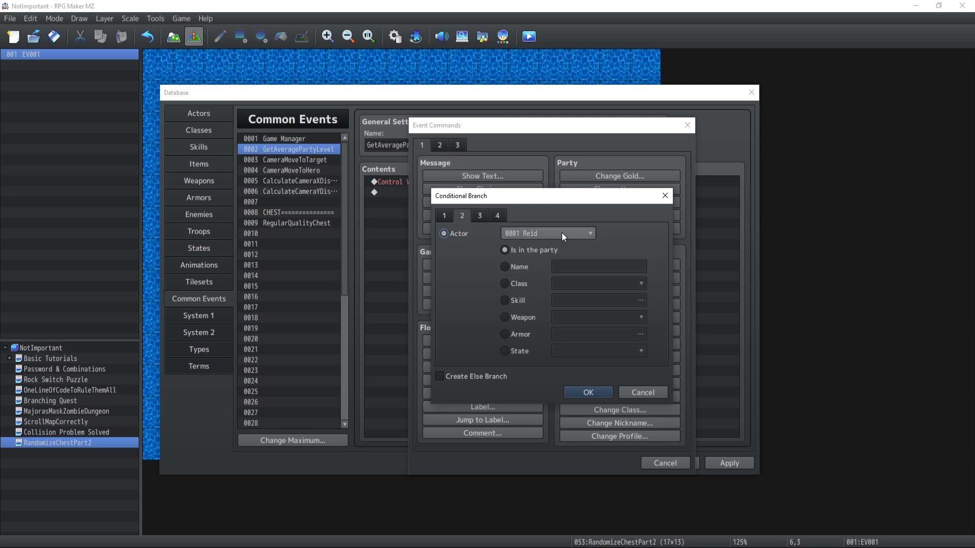
left_click(588, 393)
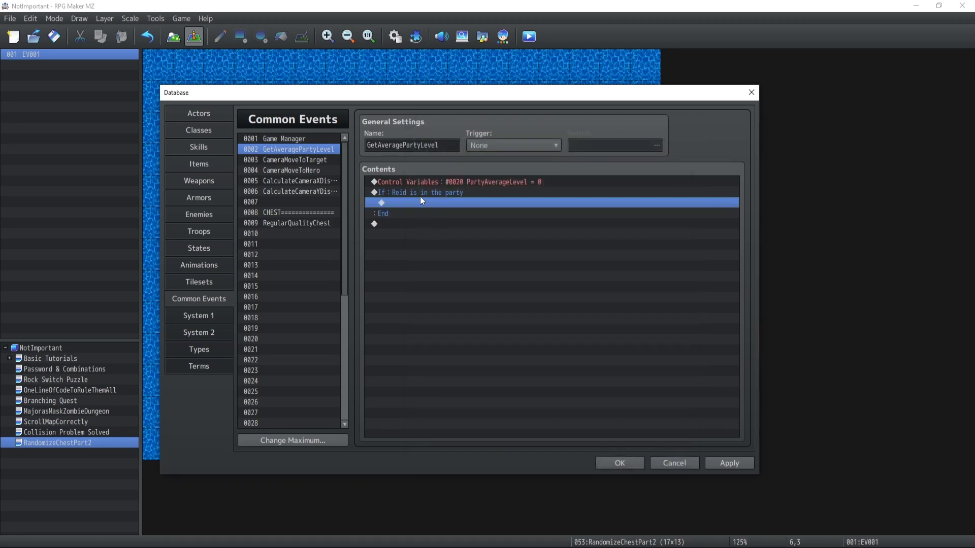
Start a Control Variables command inside the Reid branch, targeting variable 0020 PartyAverageLevel with the Add operation.
left_click(419, 194)
left_click(416, 203)
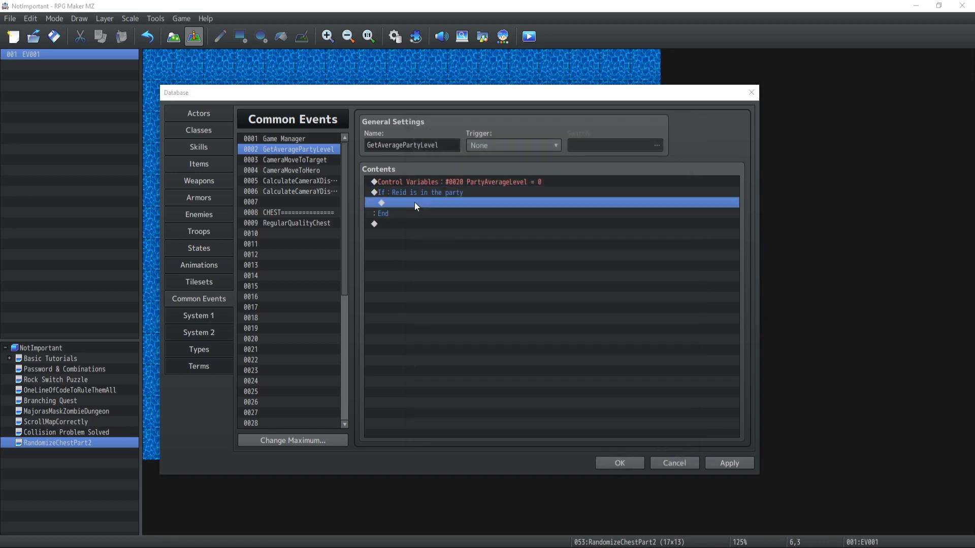
double_click(415, 202)
left_click(461, 279)
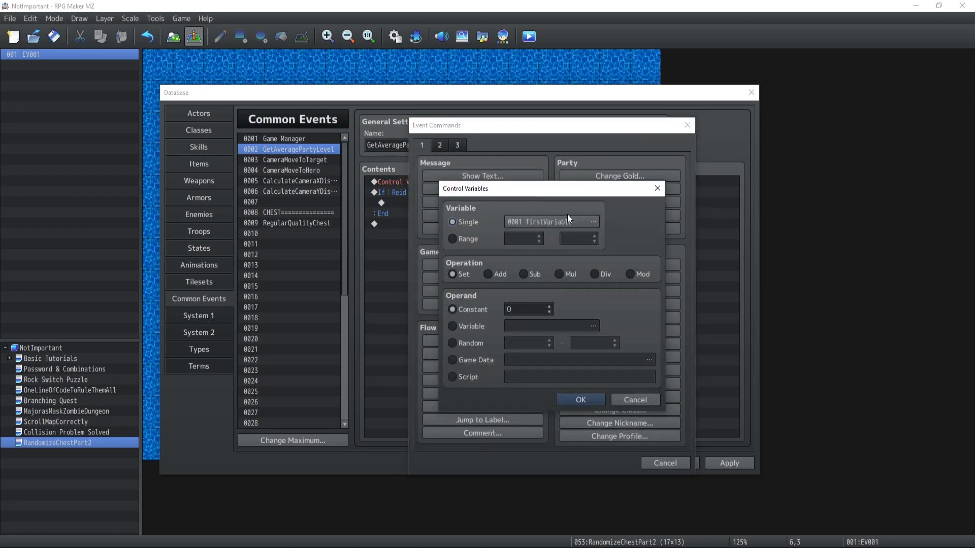
left_click(567, 219)
left_click(577, 384)
left_click(514, 430)
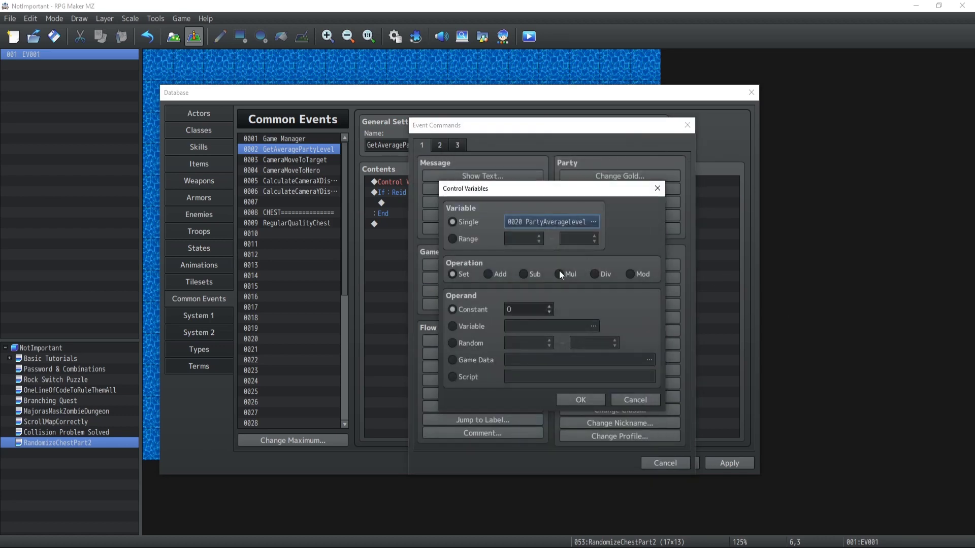
left_click(492, 274)
Use the level of actor 0001 Reid from the game data as the command's operand and confirm it.
left_click(464, 359)
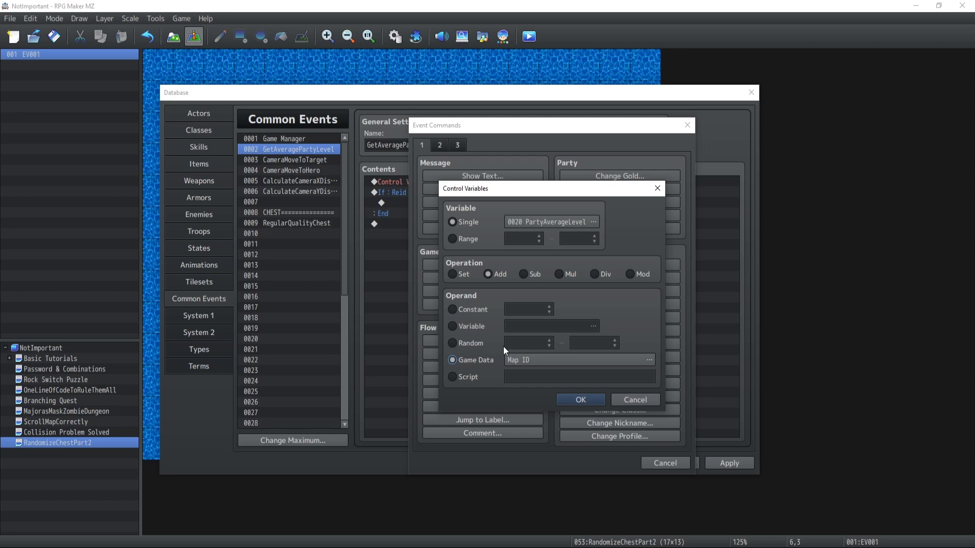
left_click(528, 359)
left_click(439, 282)
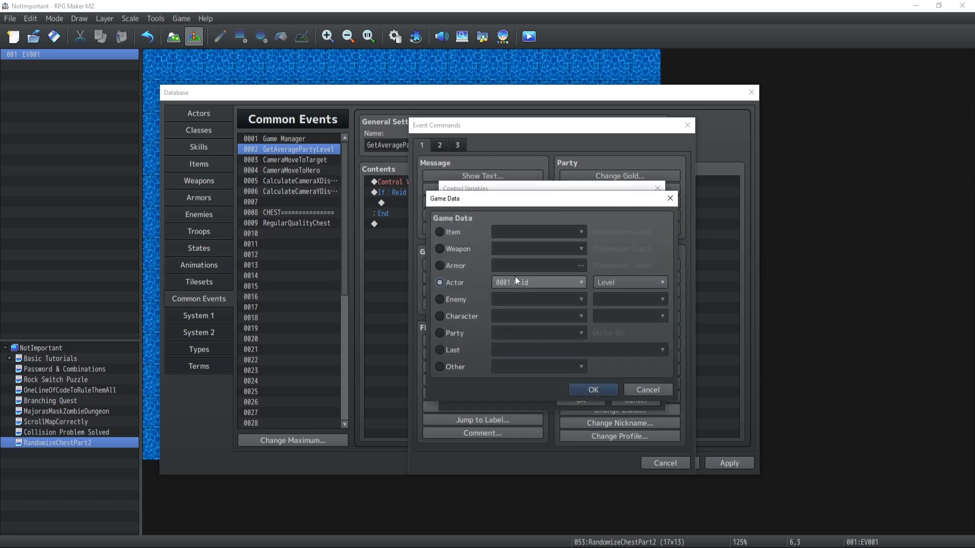
left_click(632, 284)
left_click(631, 285)
left_click(594, 392)
left_click(587, 396)
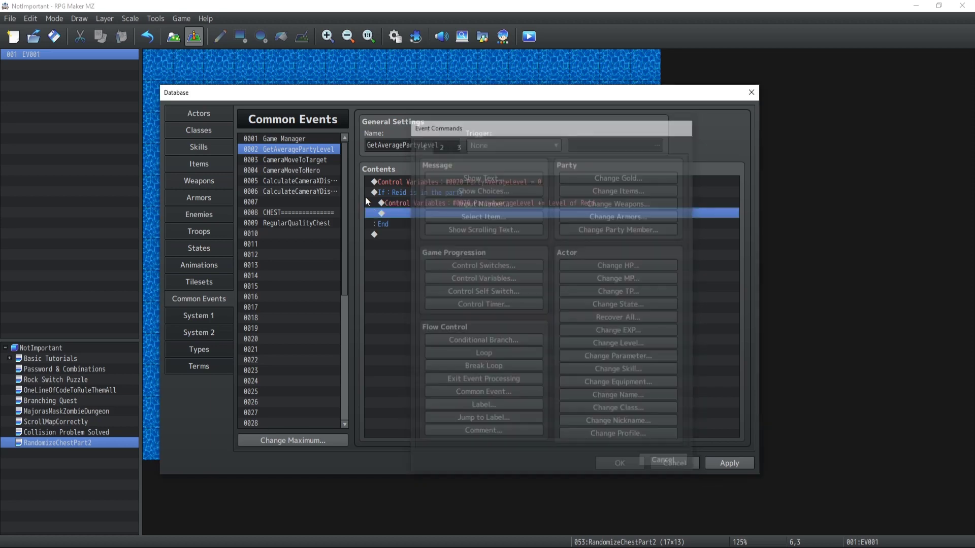
Duplicate the Reid branch below itself and change the copy's condition to actor 0002 Priscilla being in the party.
left_click(409, 192)
key("ctrl+c")
left_click(405, 234)
key("ctrl+v")
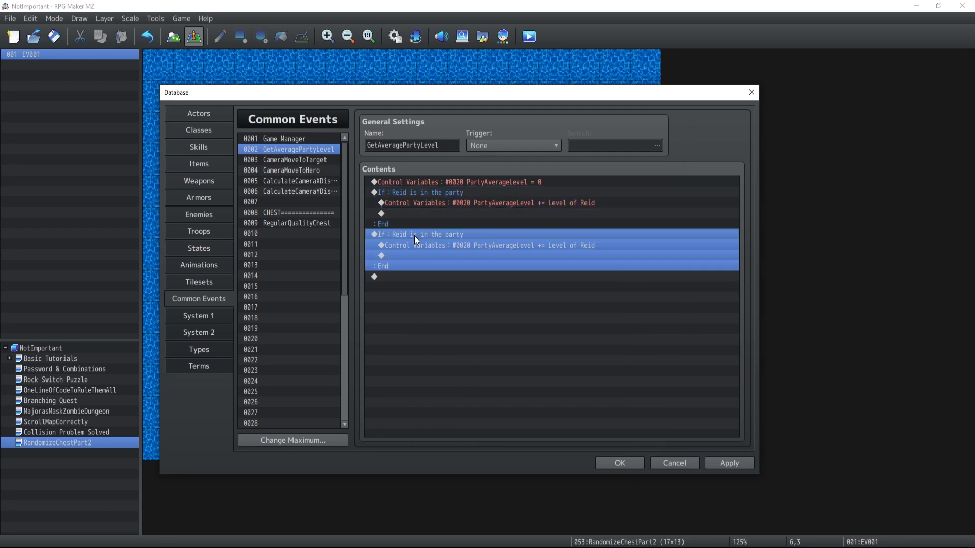
double_click(414, 235)
left_click(551, 236)
left_click(538, 261)
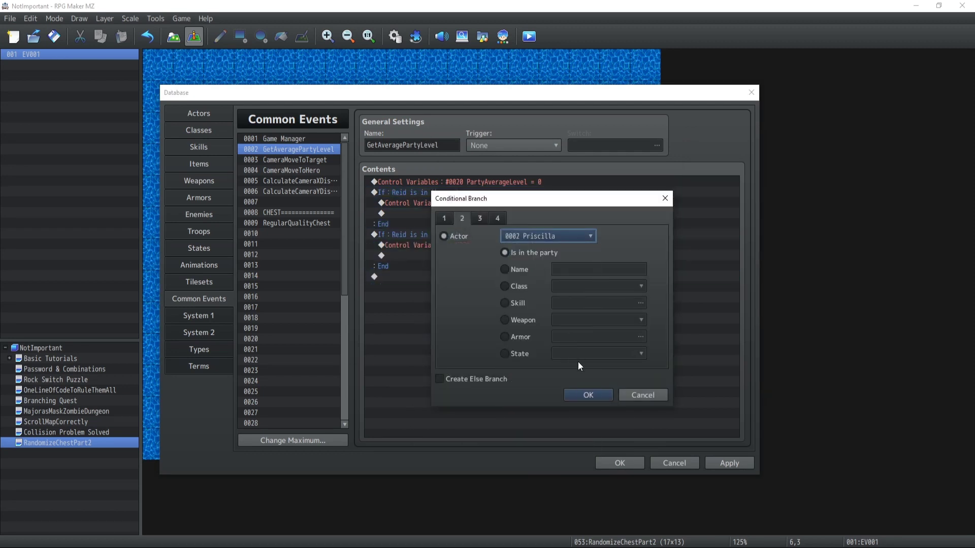
left_click(578, 394)
Change the variable command inside the Priscilla branch to add the level of actor 0002 Priscilla to PartyAverageLevel.
left_click(419, 244)
double_click(419, 245)
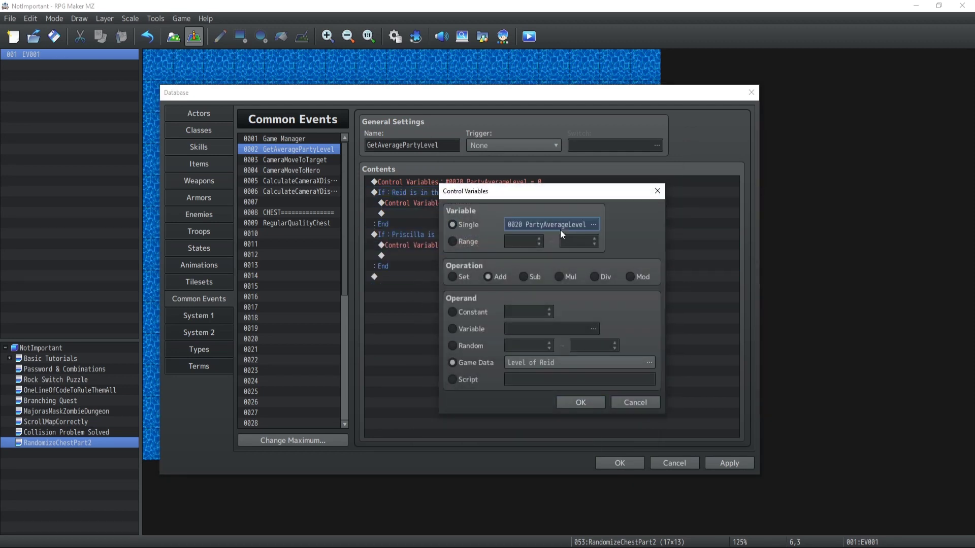
left_click(560, 230)
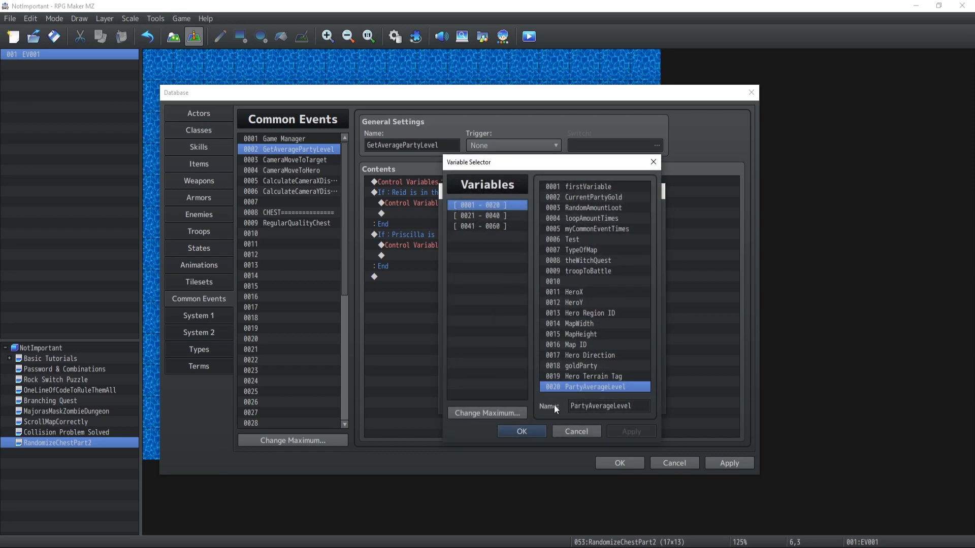
left_click(523, 427)
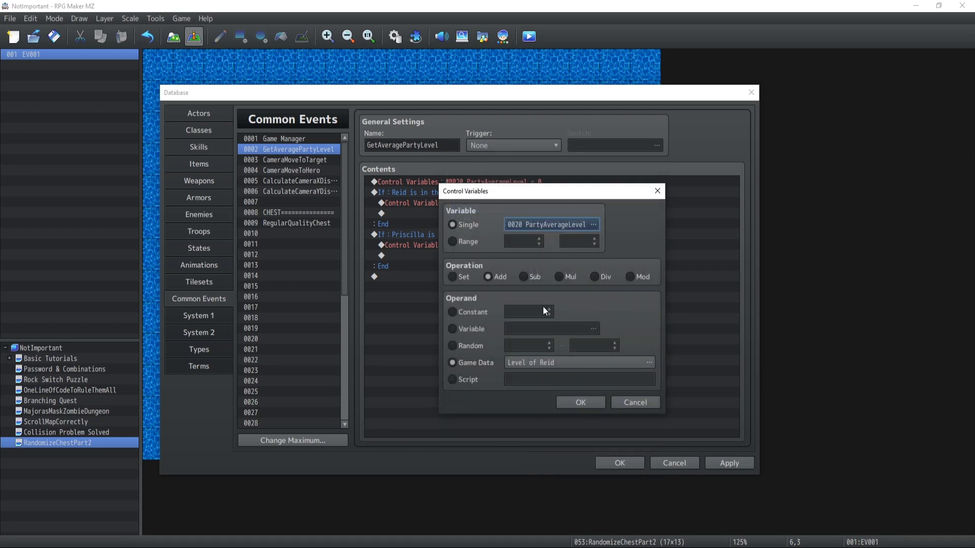
left_click(557, 363)
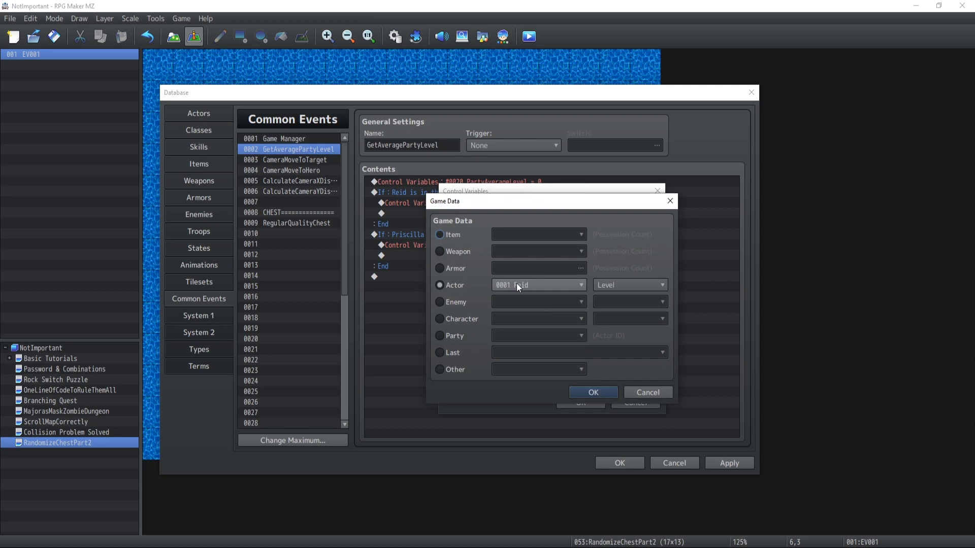
left_click(517, 284)
left_click(515, 316)
left_click(594, 393)
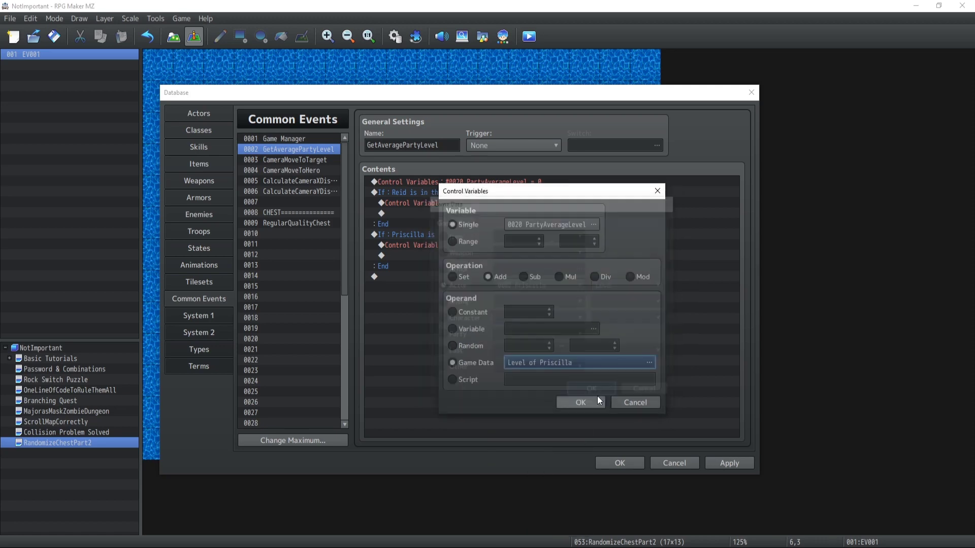
left_click(574, 402)
left_click(444, 277)
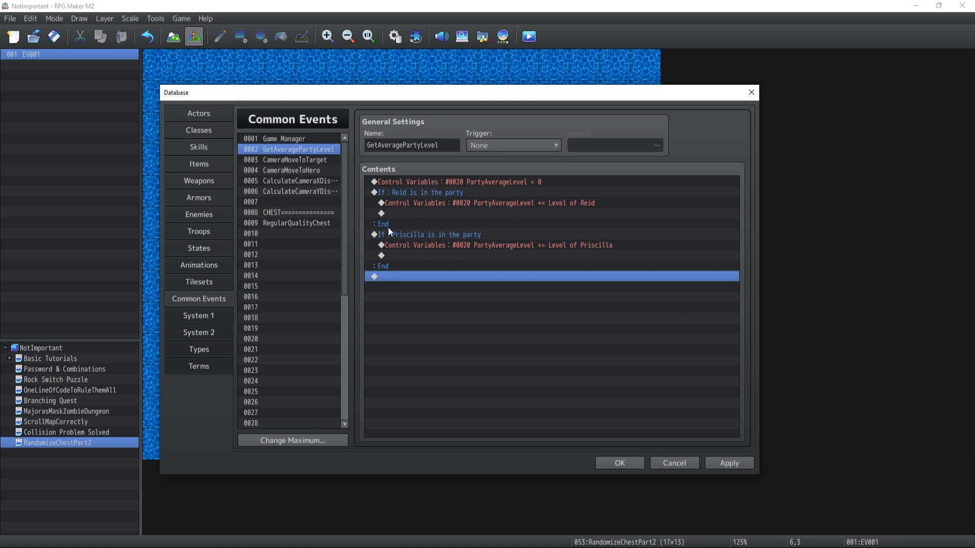
Copy the command adding Priscilla's level to the end of GetAveragePartyLevel, after the last branch.
left_click(485, 181)
left_click(416, 236)
left_click(413, 245)
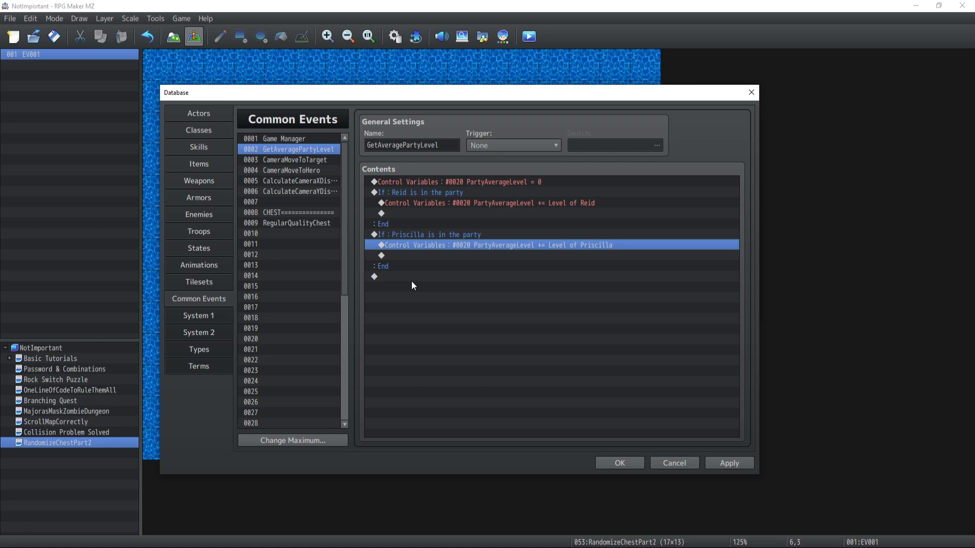
left_click(407, 276)
key("ctrl+v")
Change the copied command at the end to divide PartyAverageLevel by the number of Party Members.
double_click(412, 278)
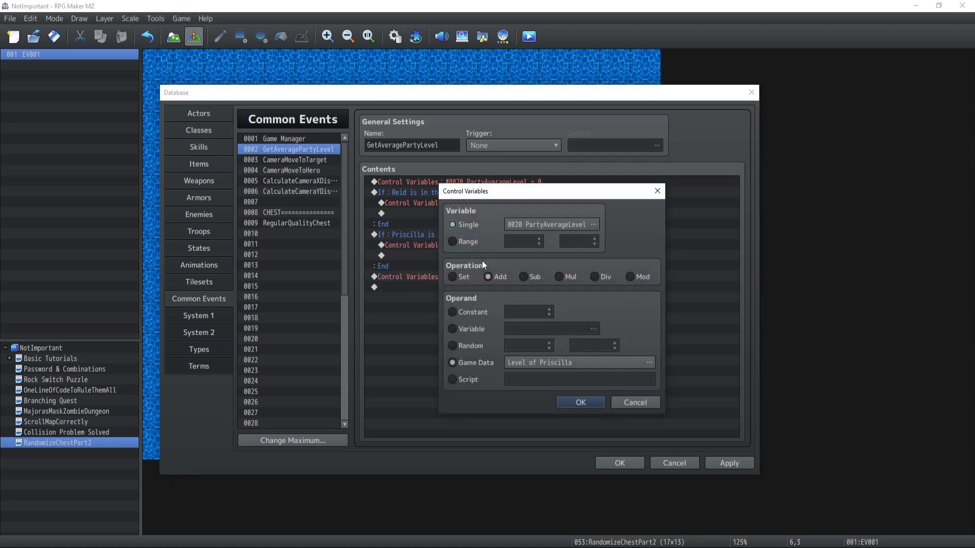
left_click(601, 279)
left_click(537, 363)
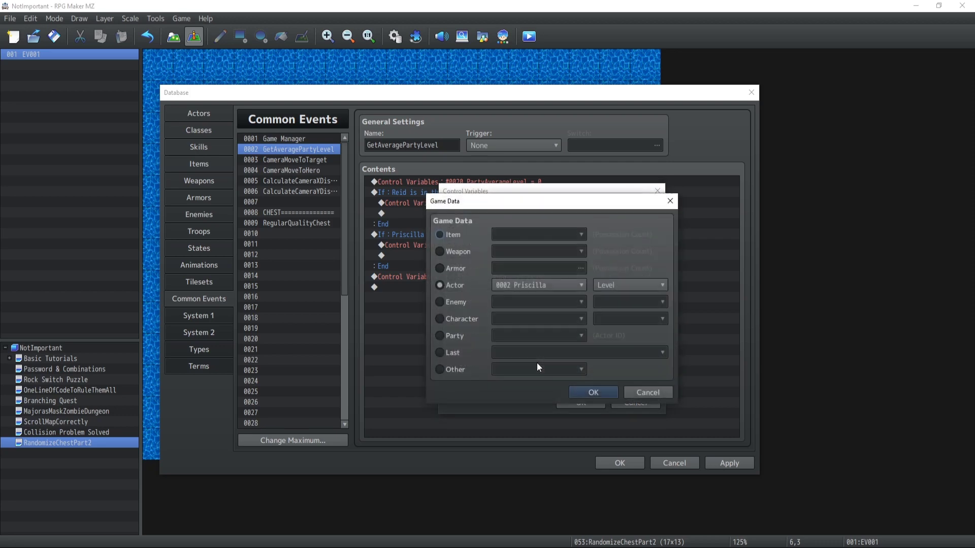
left_click(439, 369)
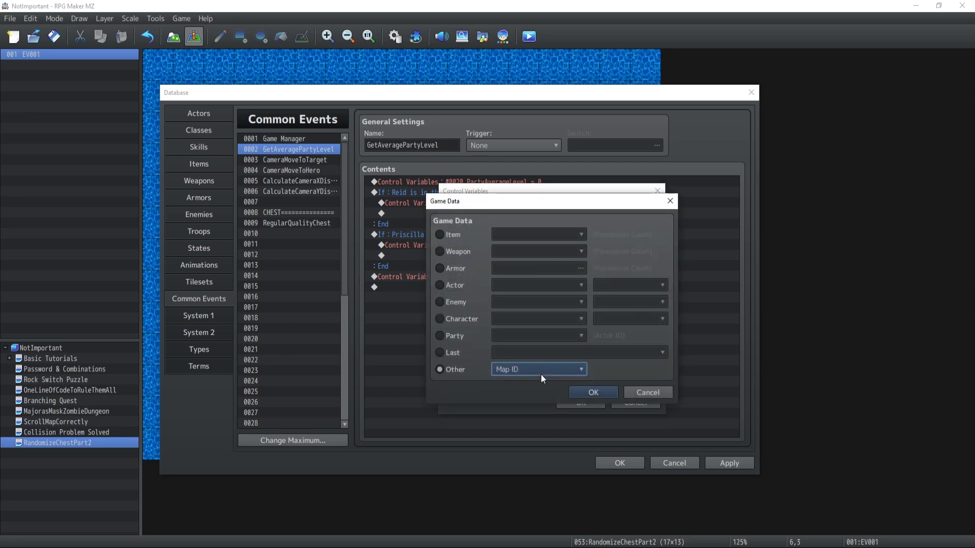
left_click(541, 369)
left_click(520, 395)
left_click(597, 394)
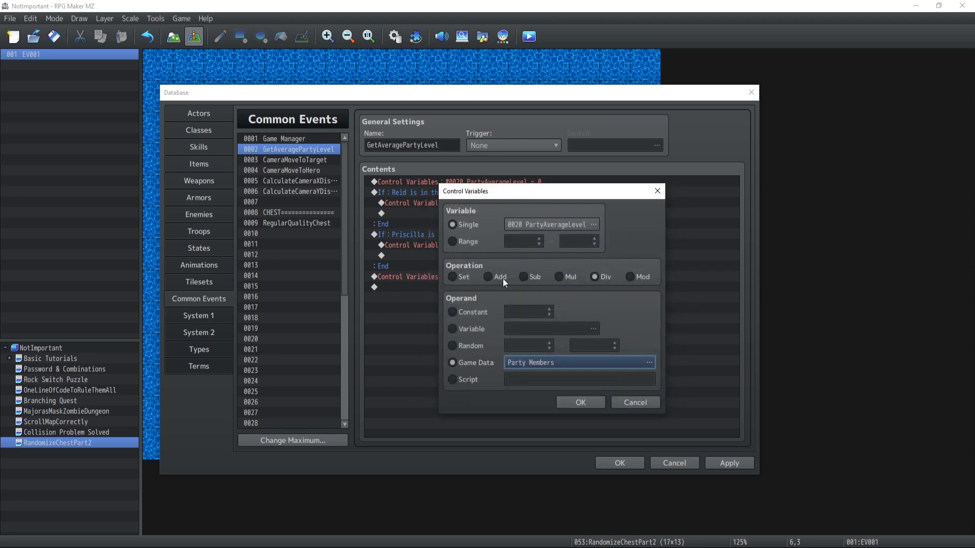
left_click(578, 402)
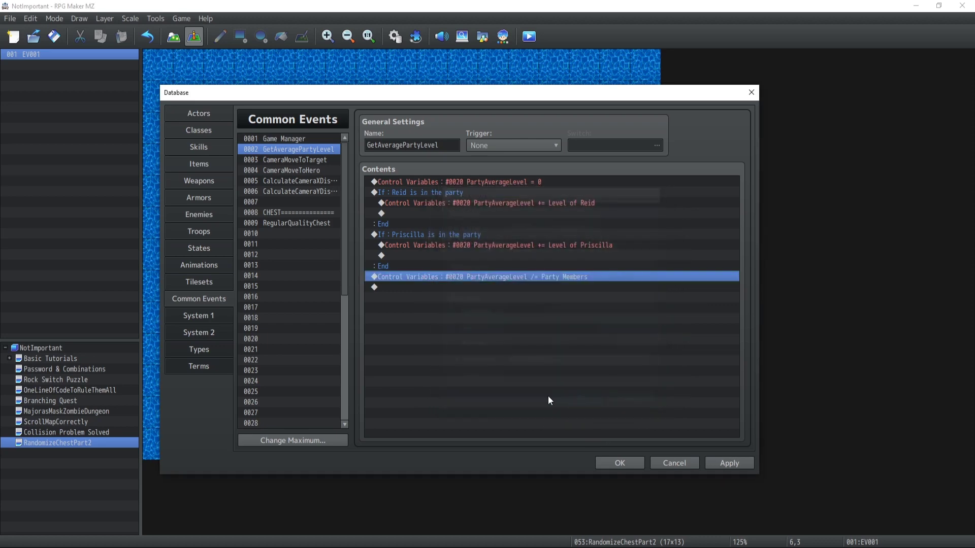
left_click(471, 181)
left_click(453, 277)
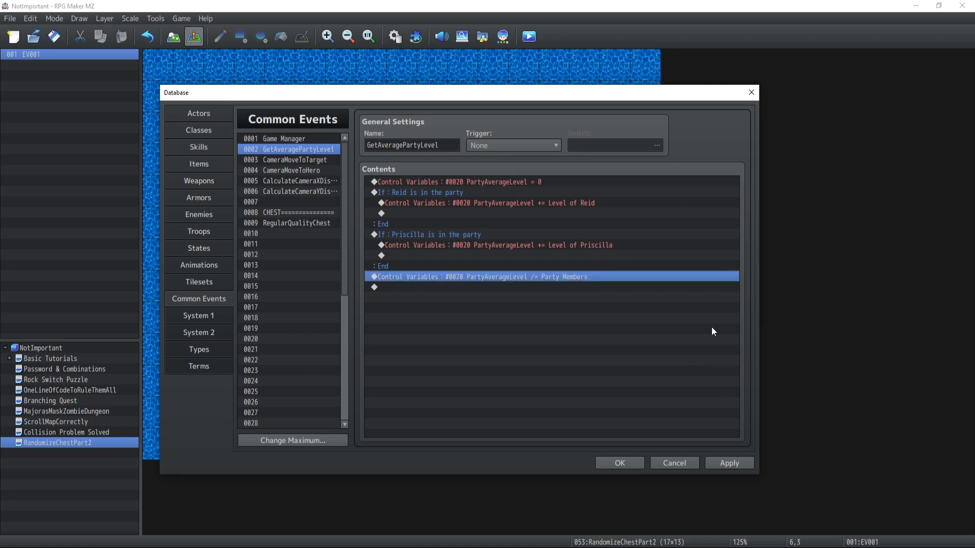
left_click(467, 182)
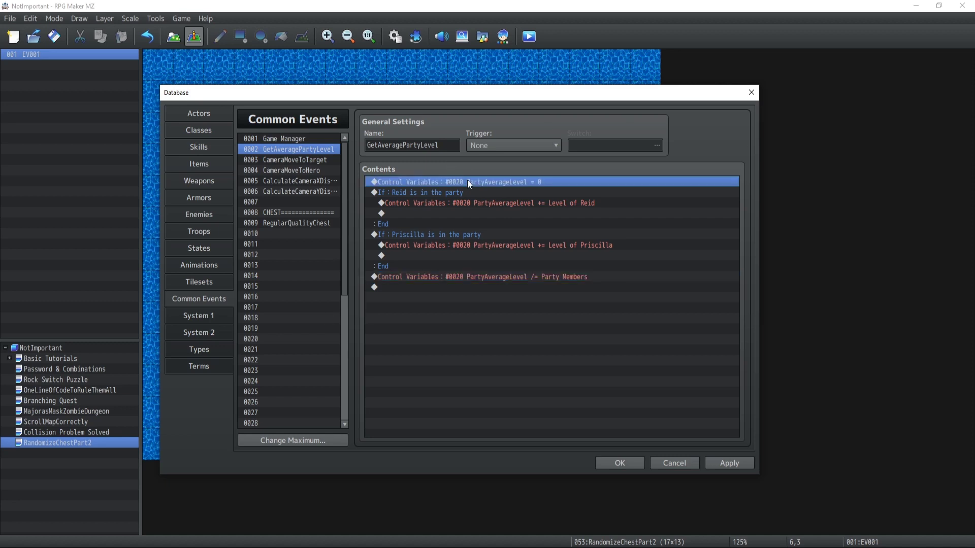
left_click(285, 223)
left_click(468, 191)
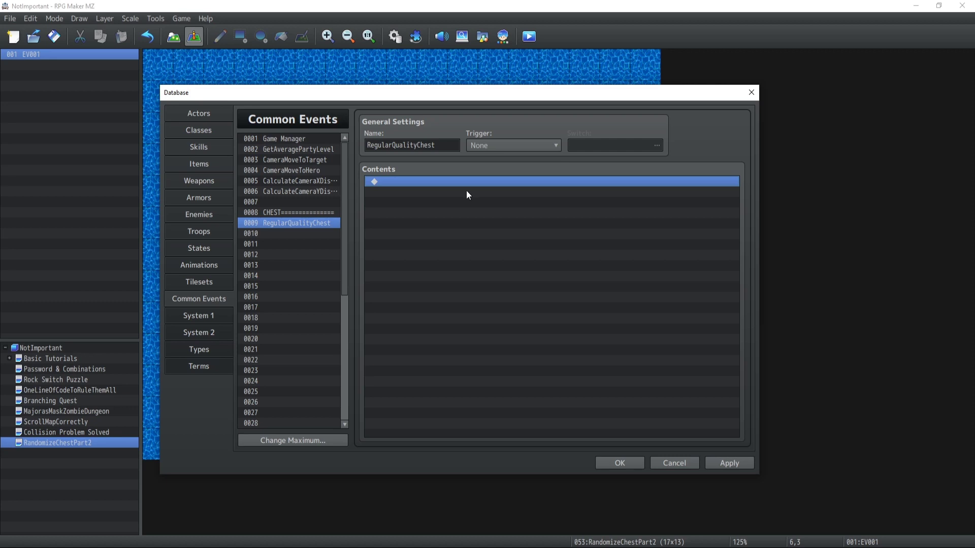
double_click(466, 190)
Name the empty common event 0010 "GoldInput".
left_click(310, 234)
left_click(417, 147)
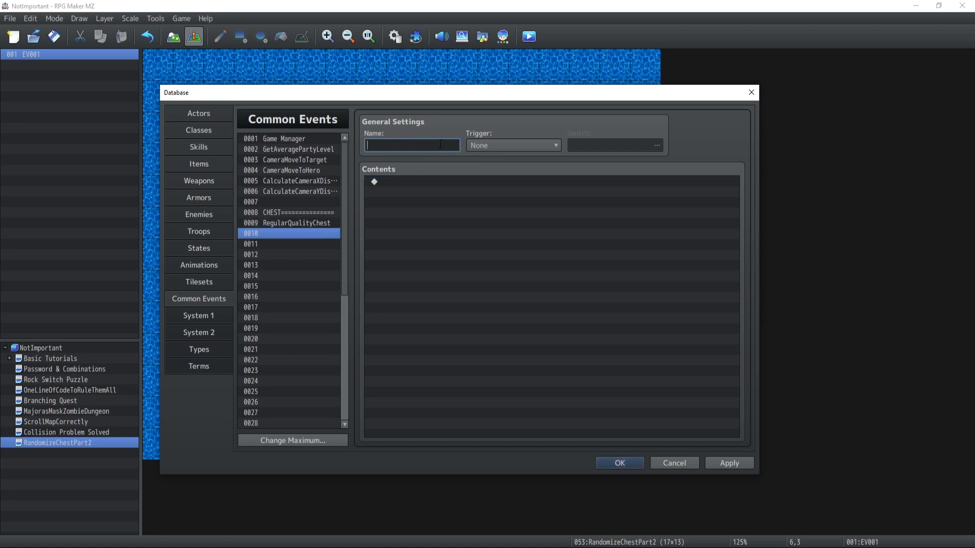
type("GoldInput")
left_click(279, 223)
left_click(391, 190)
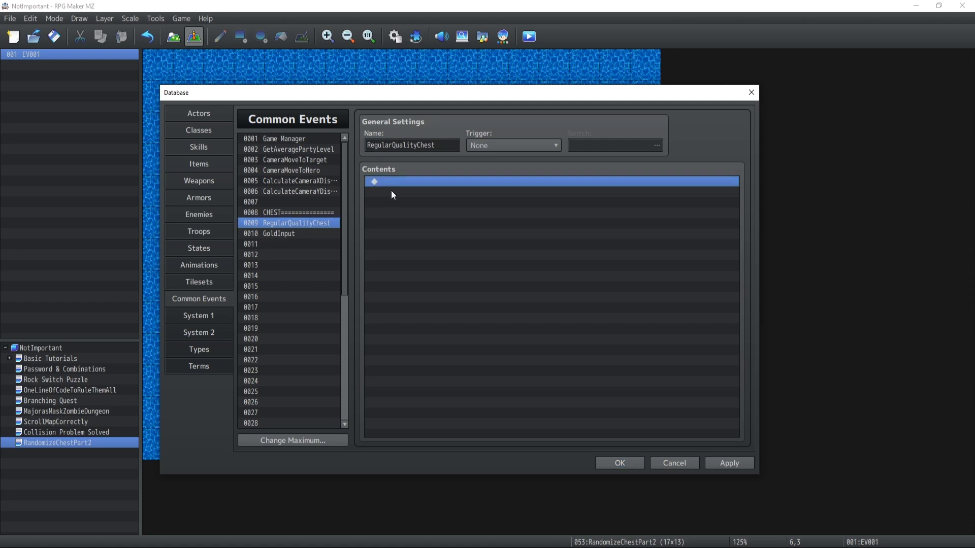
left_click(272, 235)
left_click(439, 200)
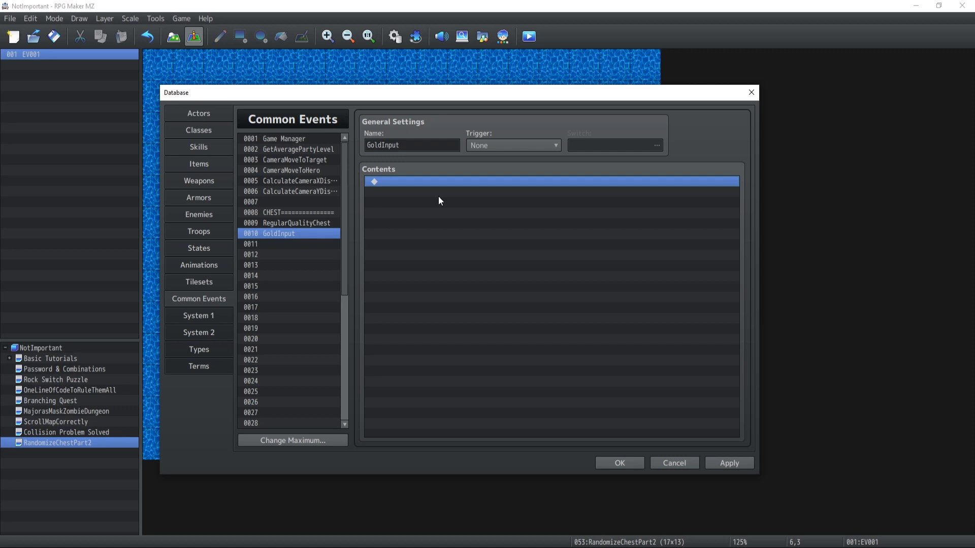
left_click(293, 224)
left_click(285, 234)
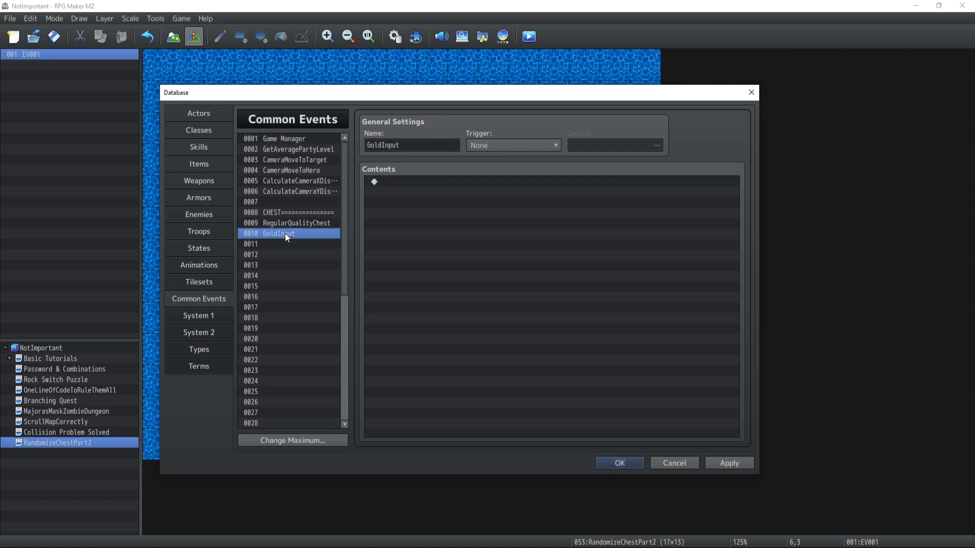
left_click(288, 224)
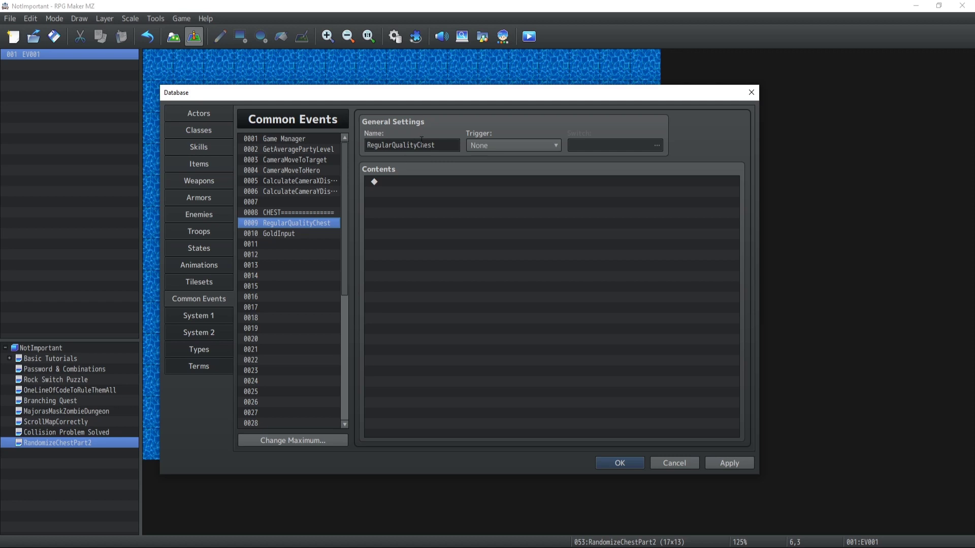
left_click(416, 183)
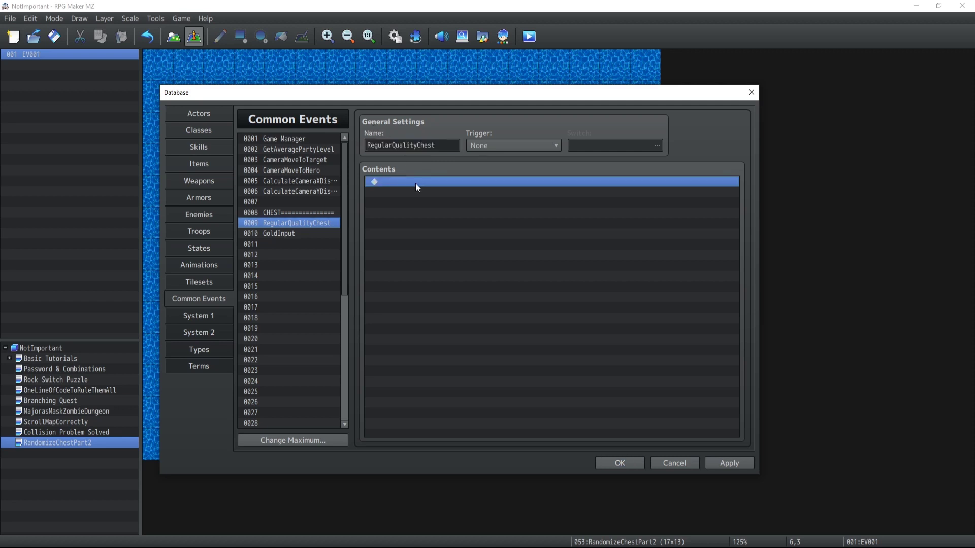
left_click(288, 170)
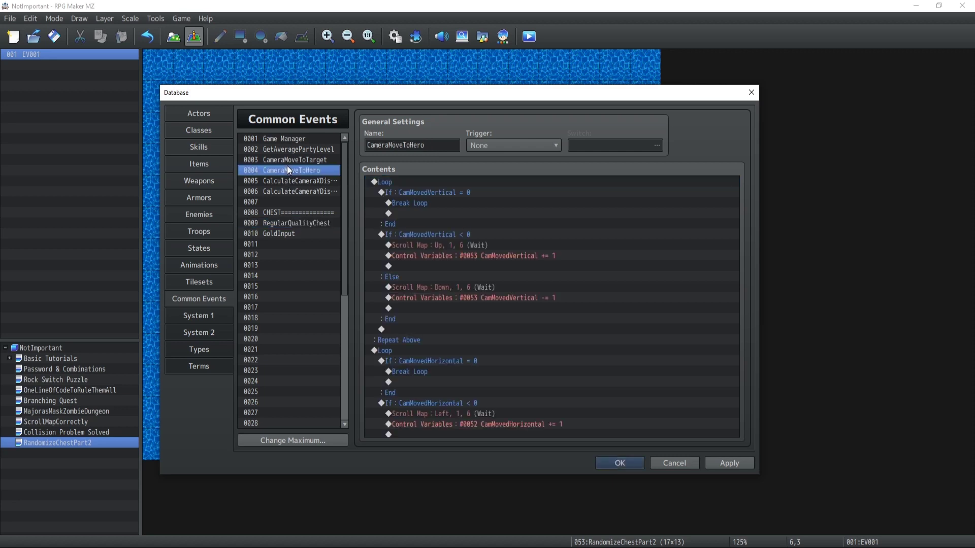
scroll(449, 201, "down", 3)
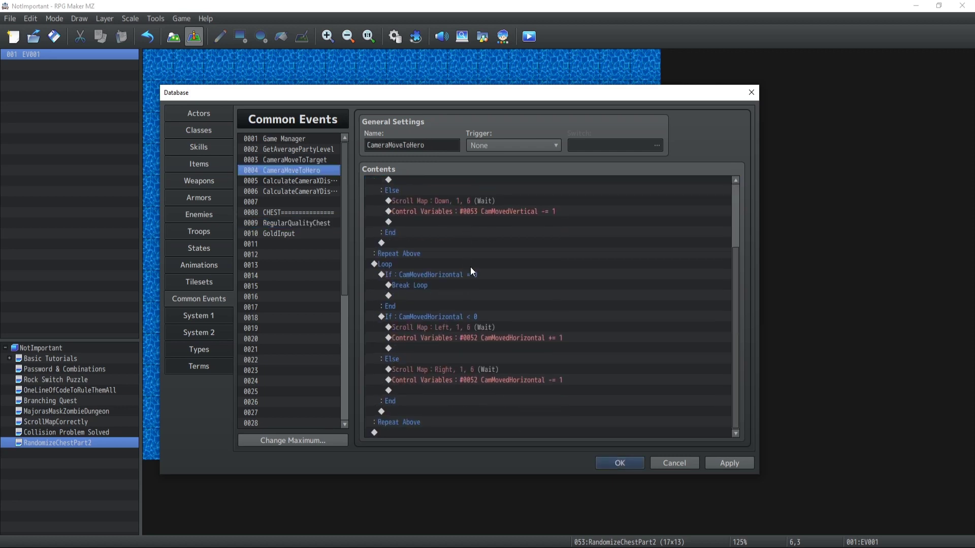
scroll(470, 266, "up", 3)
Rename common event 0010 to "GoldReward", save the database and reopen it.
left_click(282, 232)
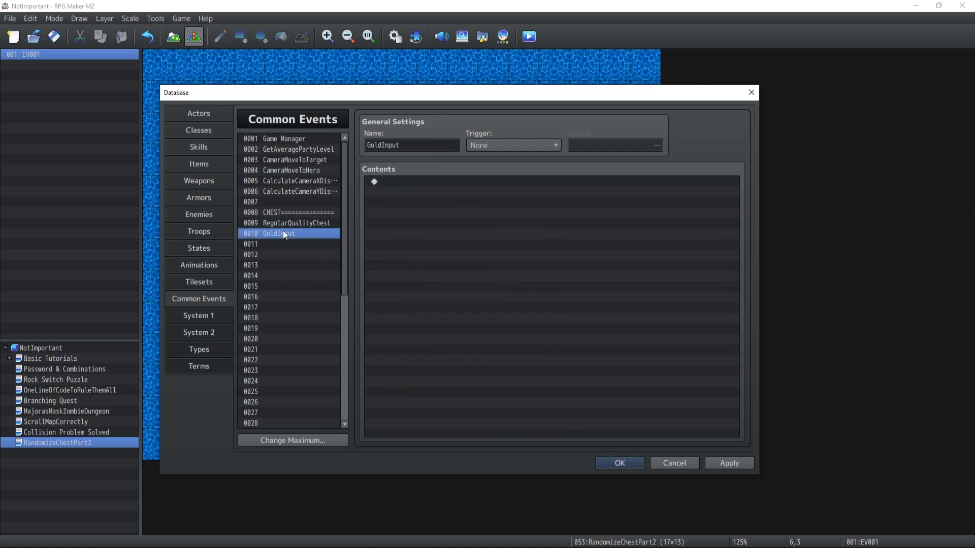
double_click(416, 140)
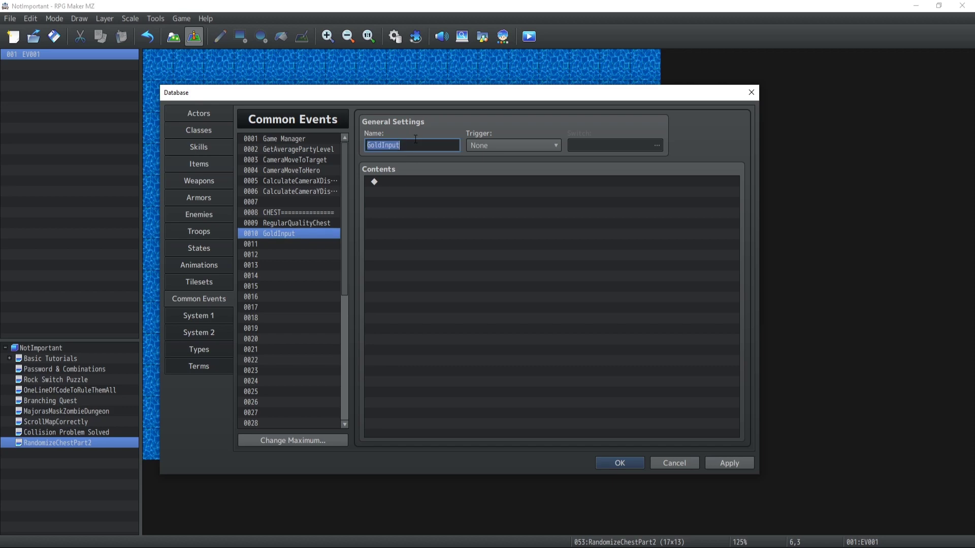
type("GoldReward")
key("Return")
key("F9")
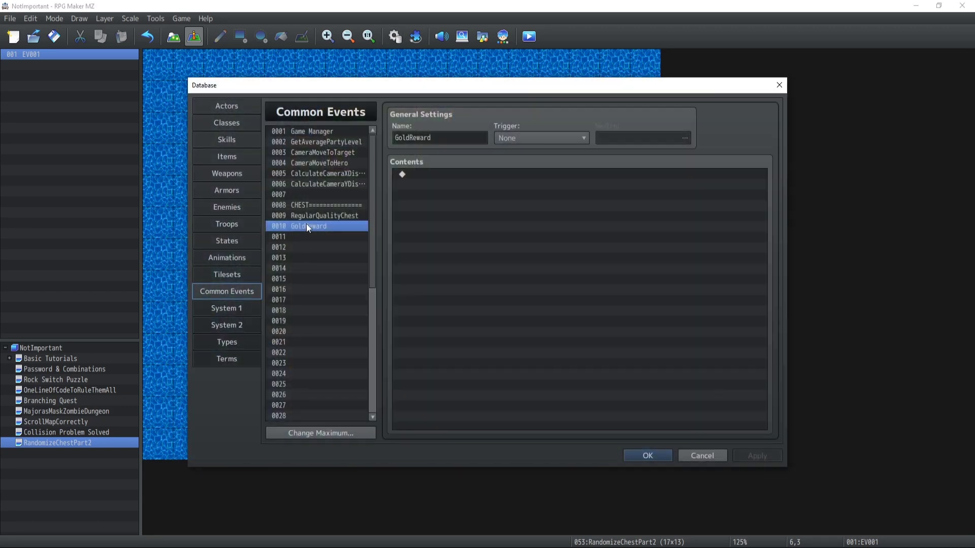
left_click(452, 174)
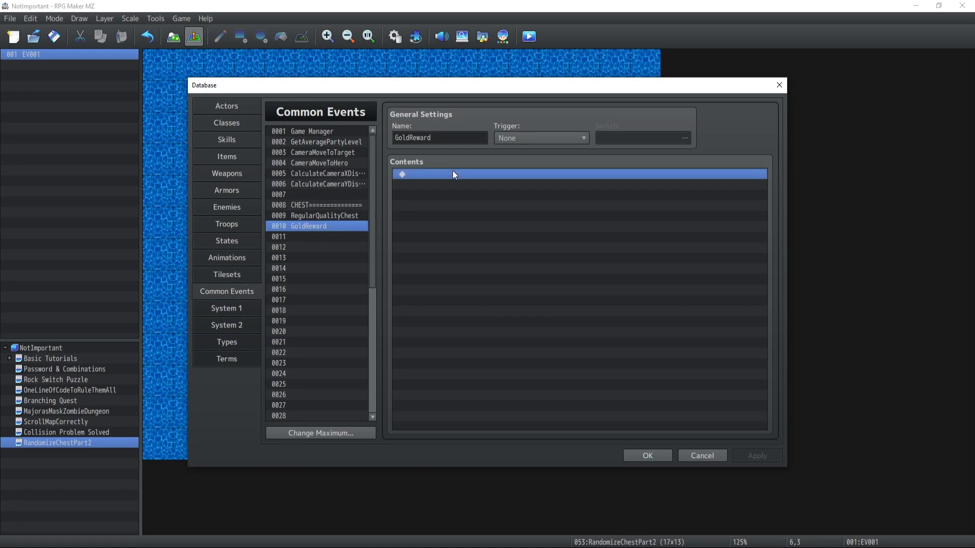
left_click(309, 215)
left_click(425, 174)
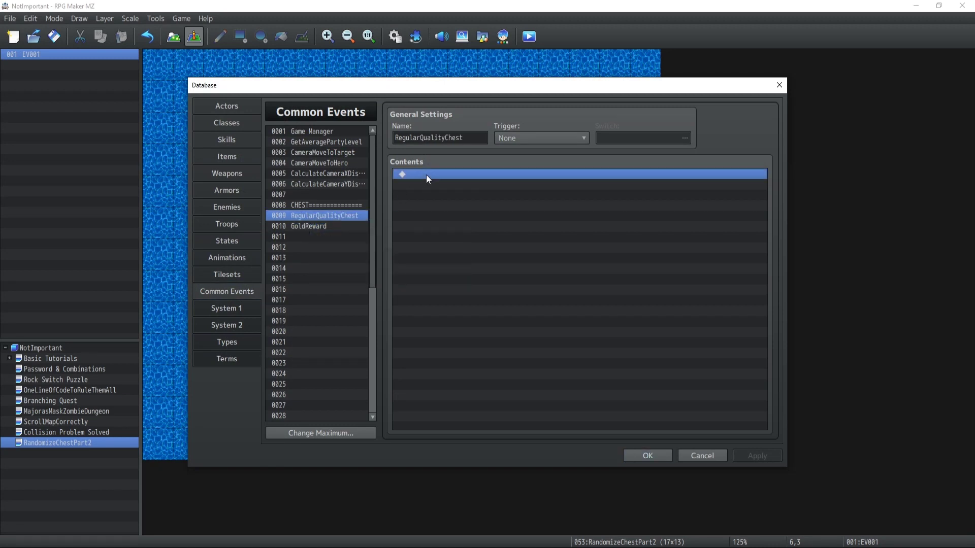
left_click(301, 228)
left_click(491, 174)
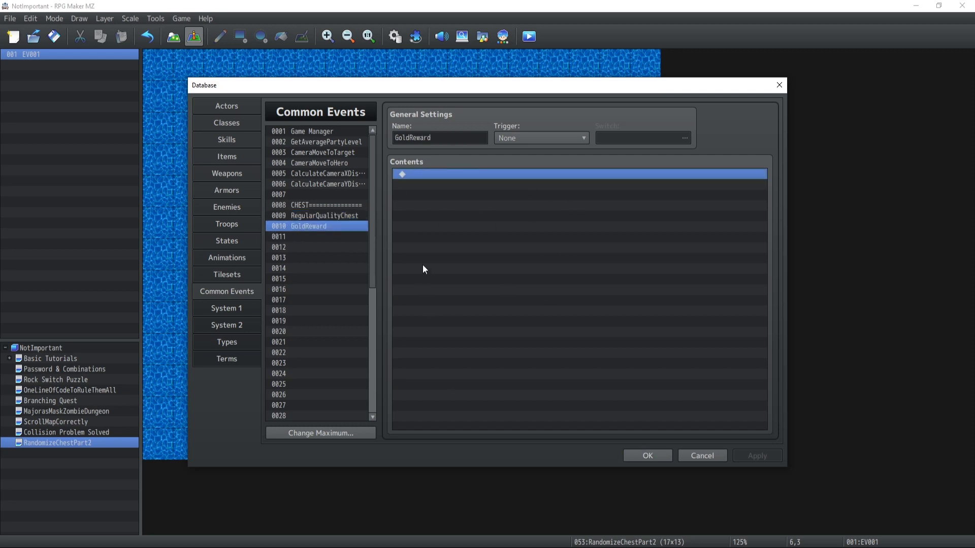
Name the empty common event 0011 "ItemRewards" and the empty common event 0012 "WeaponRewards".
left_click(300, 236)
left_click(407, 138)
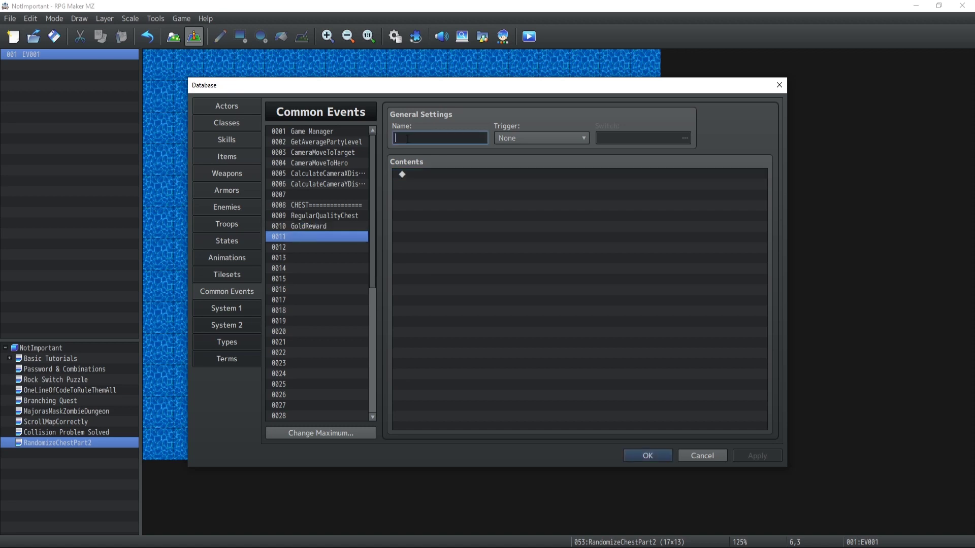
type("Item")
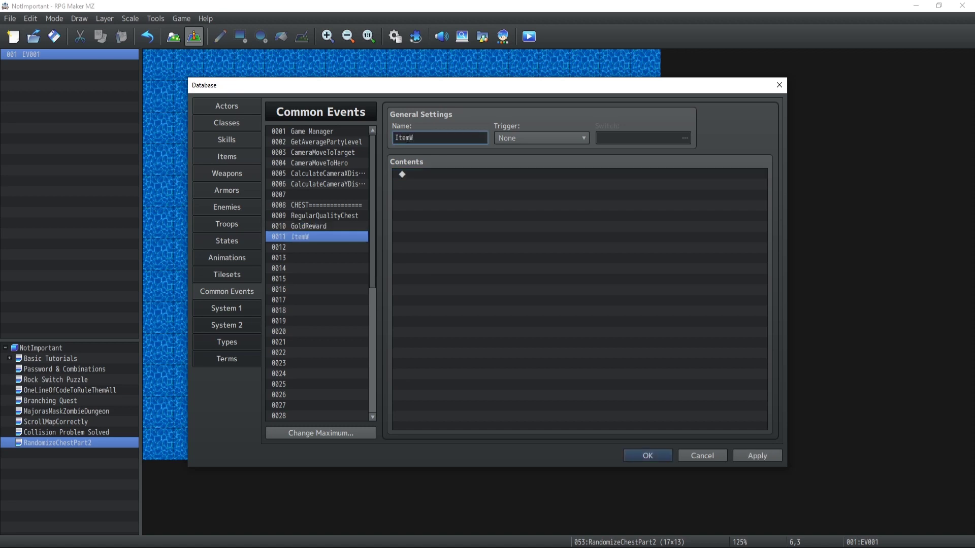
type("Rewards")
left_click(335, 247)
left_click(408, 138)
type("Weapon")
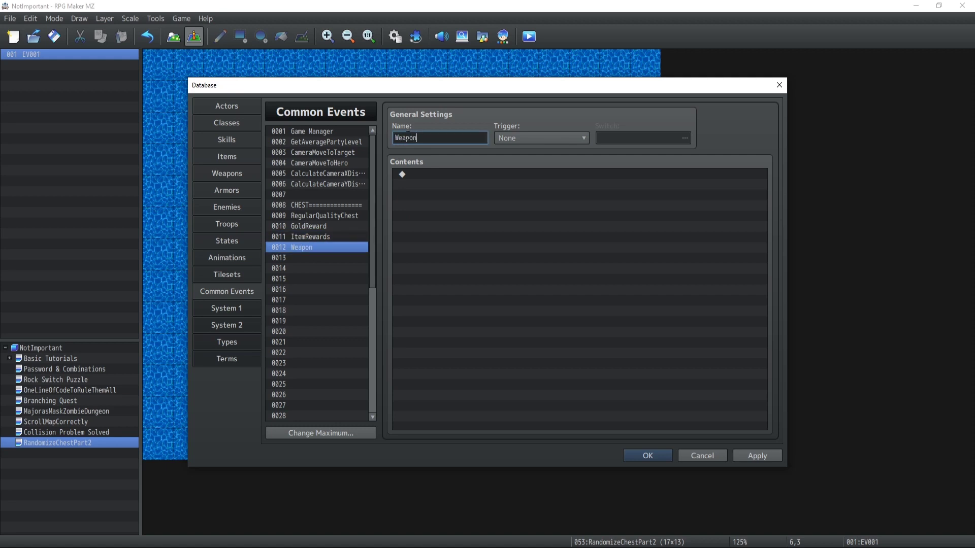
type("Rewards")
left_click(323, 217)
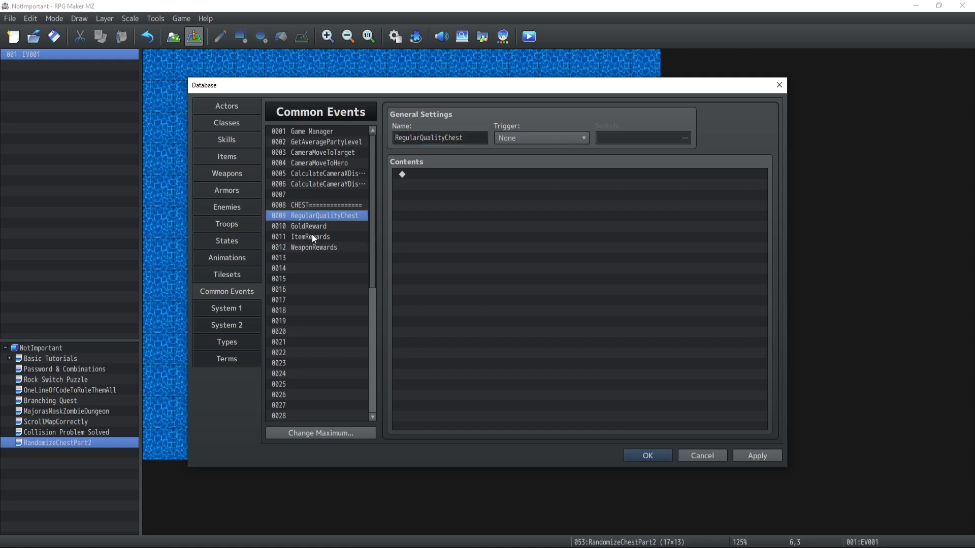
left_click(418, 175)
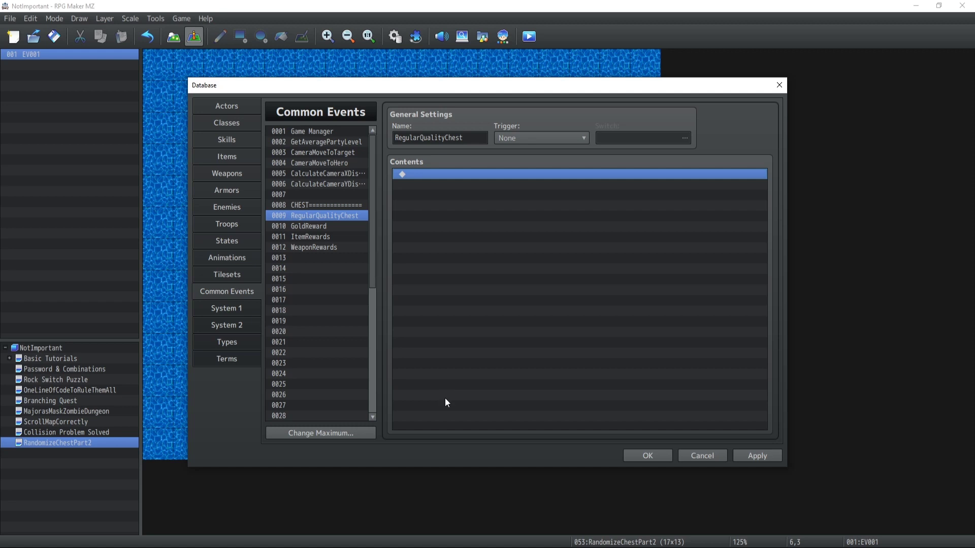
left_click(302, 225)
left_click(307, 233)
Add a Common Event command calling 0010 GoldReward to the empty contents of RegularQualityChest.
left_click(310, 215)
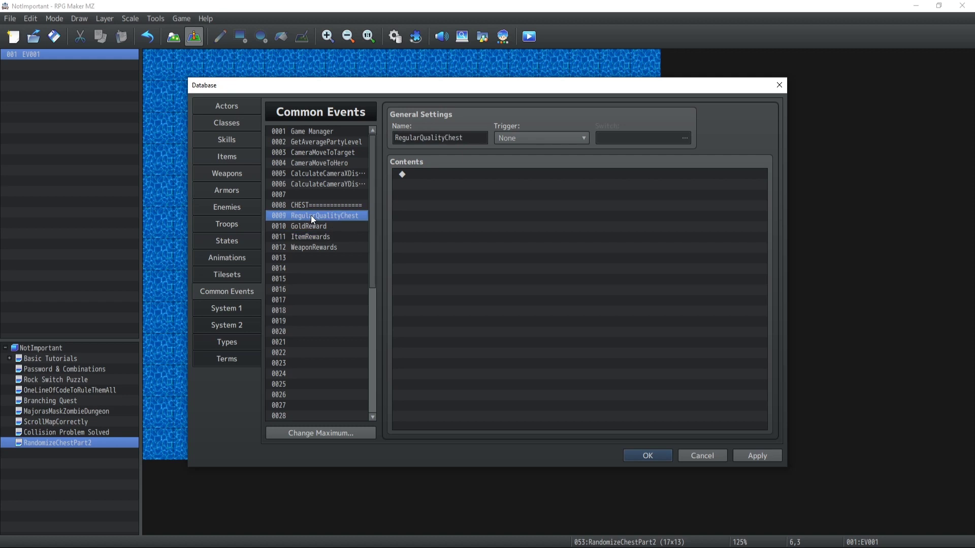
left_click(459, 178)
double_click(452, 176)
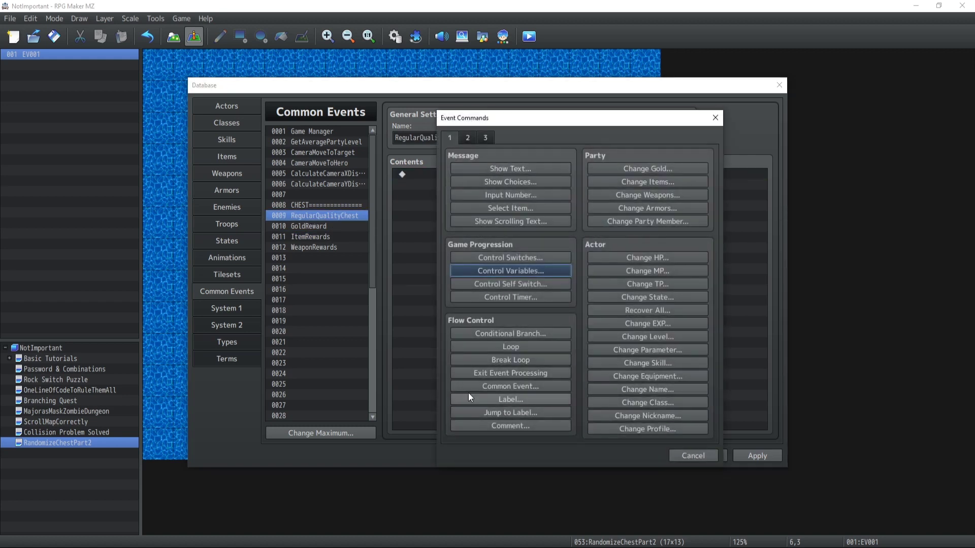
left_click(462, 385)
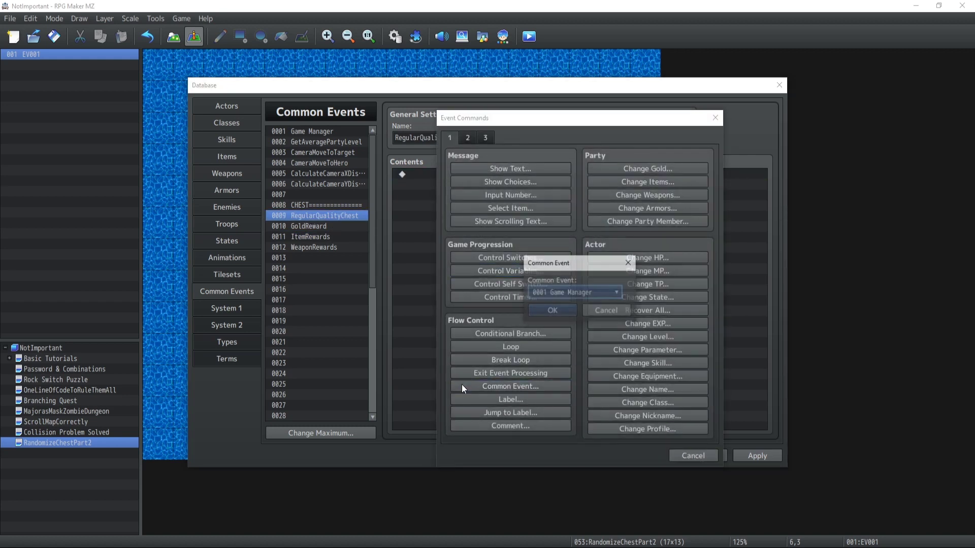
left_click(599, 290)
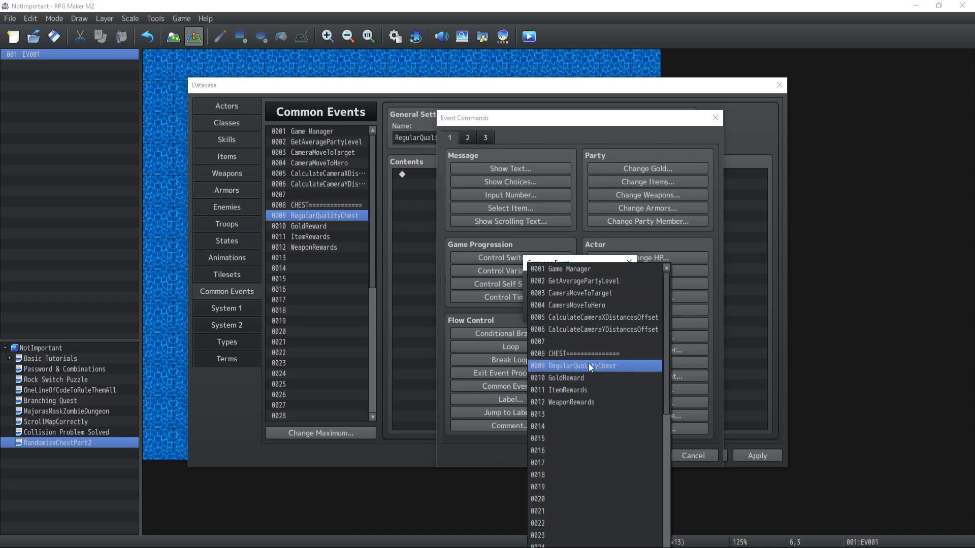
left_click(576, 378)
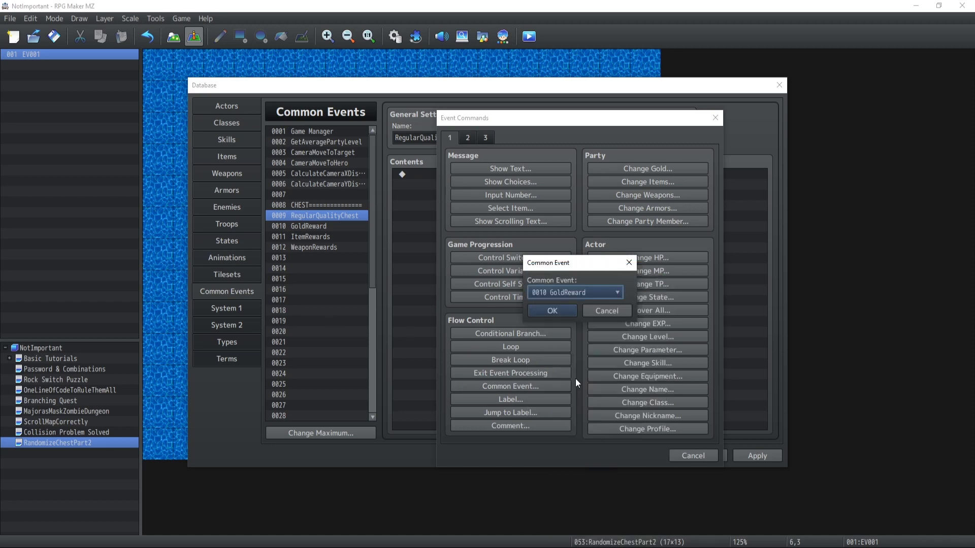
left_click(535, 308)
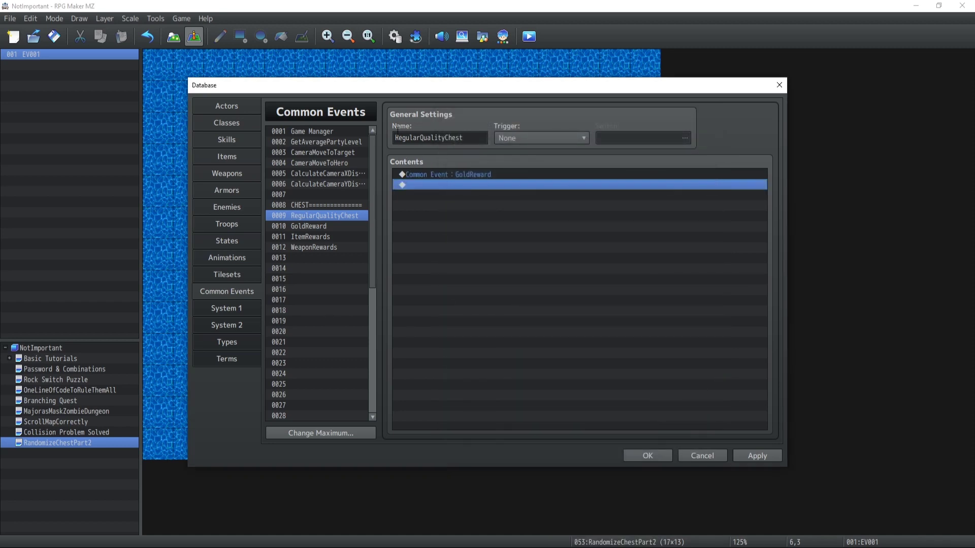
Duplicate the GoldReward call in RegularQualityChest and change the second copy to call 0011 ItemRewards.
double_click(416, 140)
left_click(438, 178)
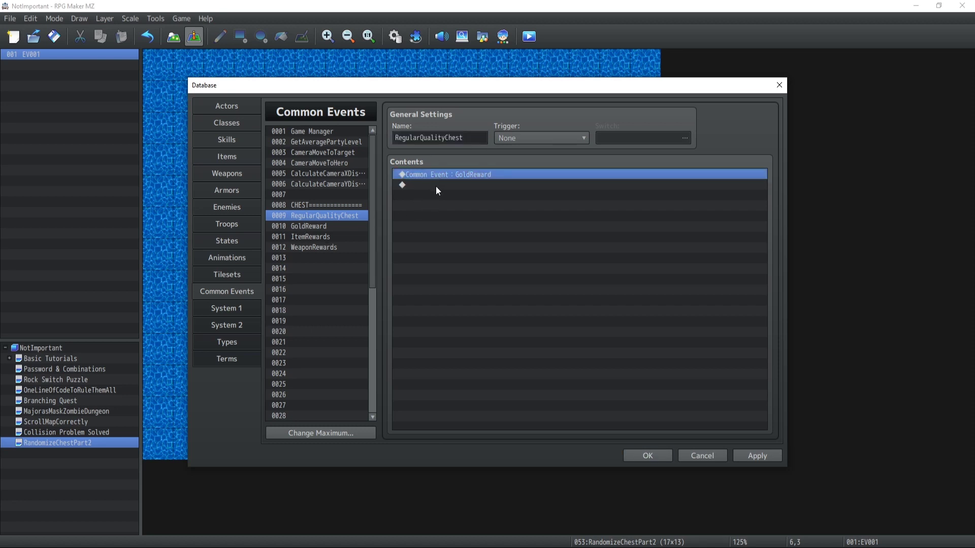
key("ctrl+c")
key("ctrl+v")
left_click(439, 184)
double_click(440, 184)
scroll(555, 297, "down", 2)
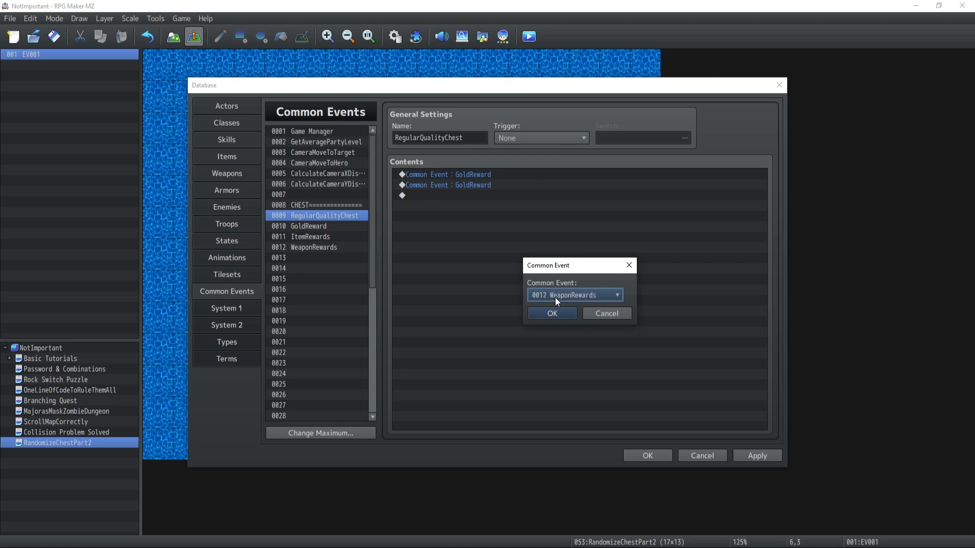
scroll(555, 297, "up", 1)
left_click(551, 309)
Copy the ItemRewards call to the end of RegularQualityChest, change it to call 0012 WeaponRewards, and save the database.
key("ctrl+c")
left_click(440, 198)
key("ctrl+v")
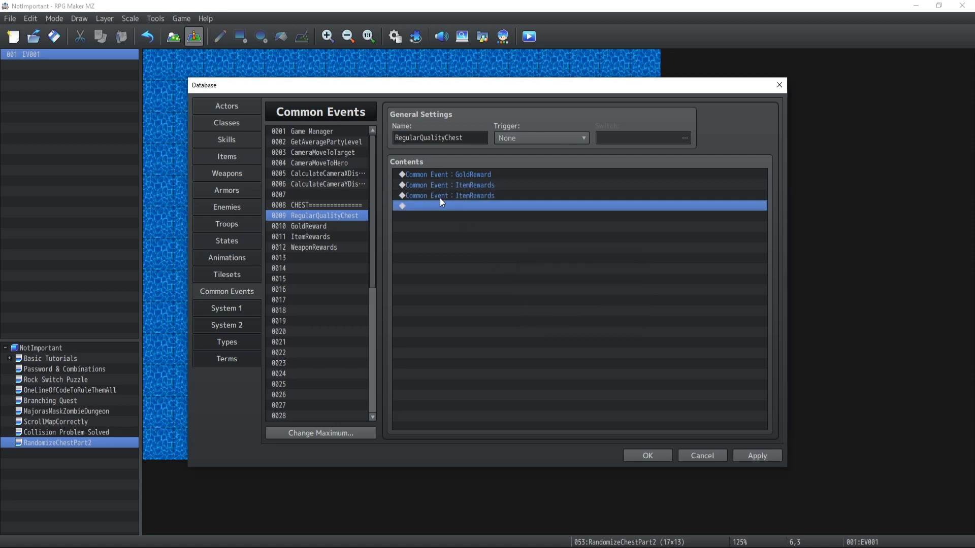
left_click(440, 197)
double_click(441, 197)
scroll(553, 293, "down", 1)
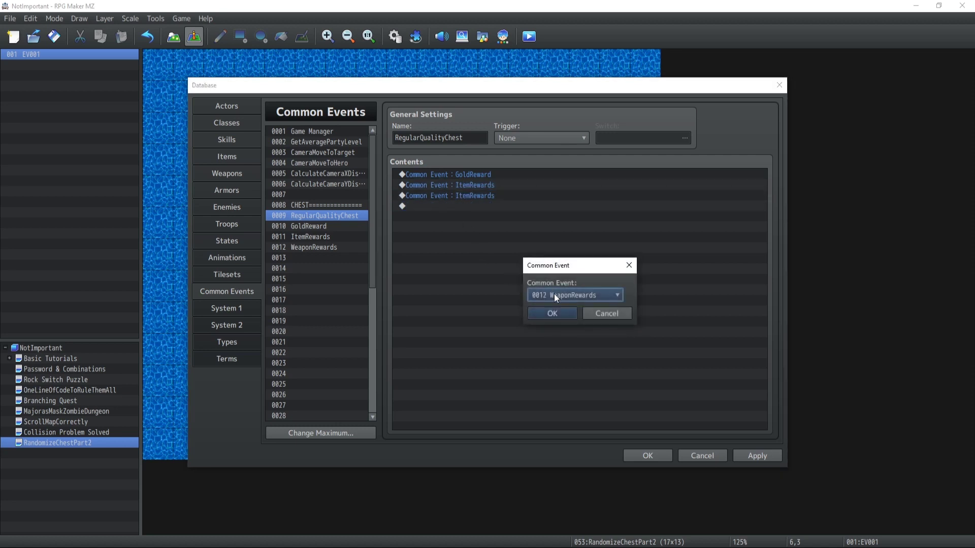
left_click(553, 312)
left_click(644, 455)
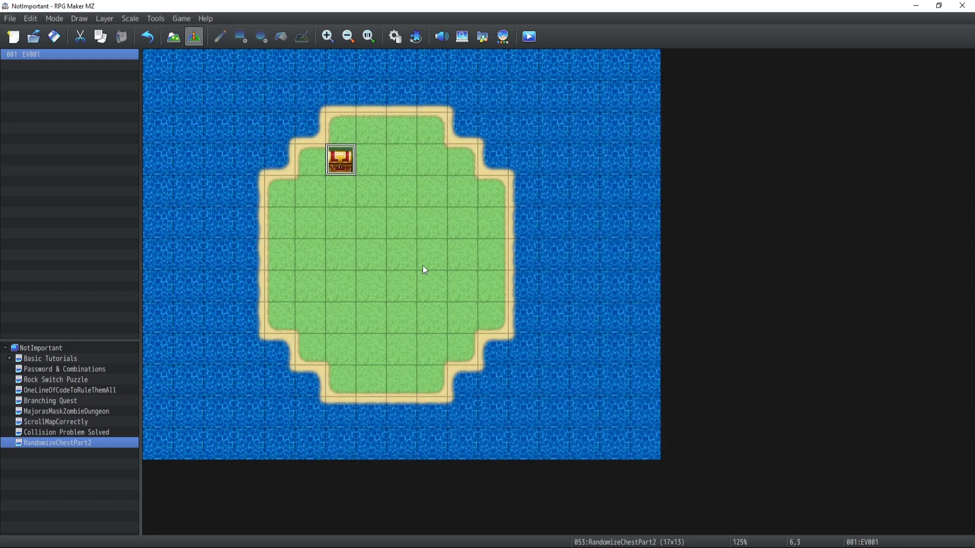
Add a call to common event 0009 RegularQualityChest at the end of the treasure chest event's first page and save the event.
double_click(347, 158)
double_click(478, 248)
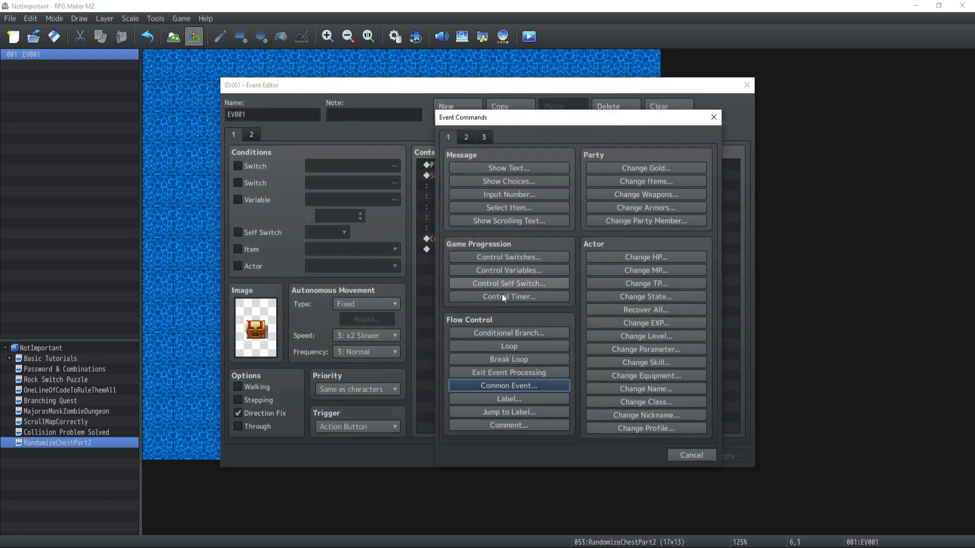
left_click(503, 385)
left_click(557, 290)
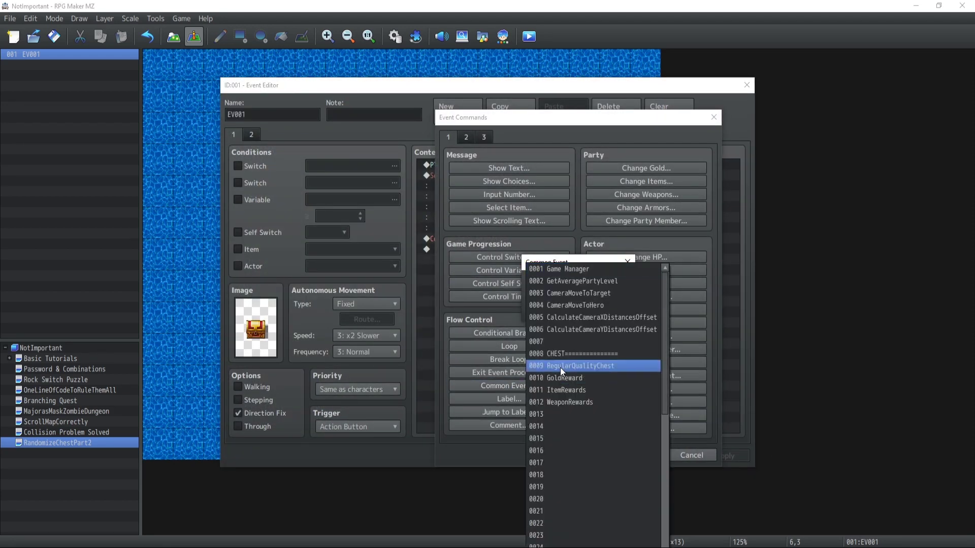
left_click(559, 367)
left_click(552, 312)
left_click(732, 457)
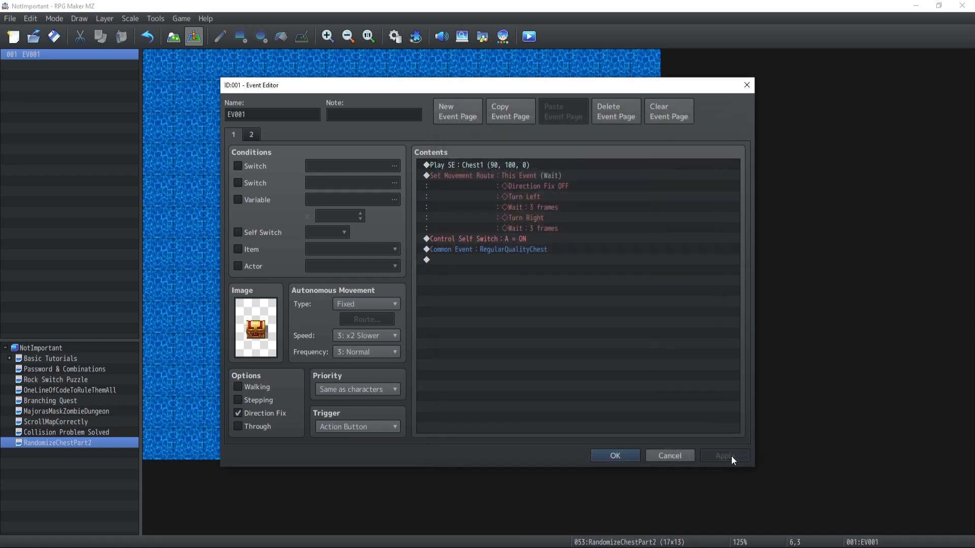
left_click(614, 455)
Begin a Conditional Branch in the empty GoldReward common event that tests the variable 0020 PartyAverageLevel.
left_click(394, 36)
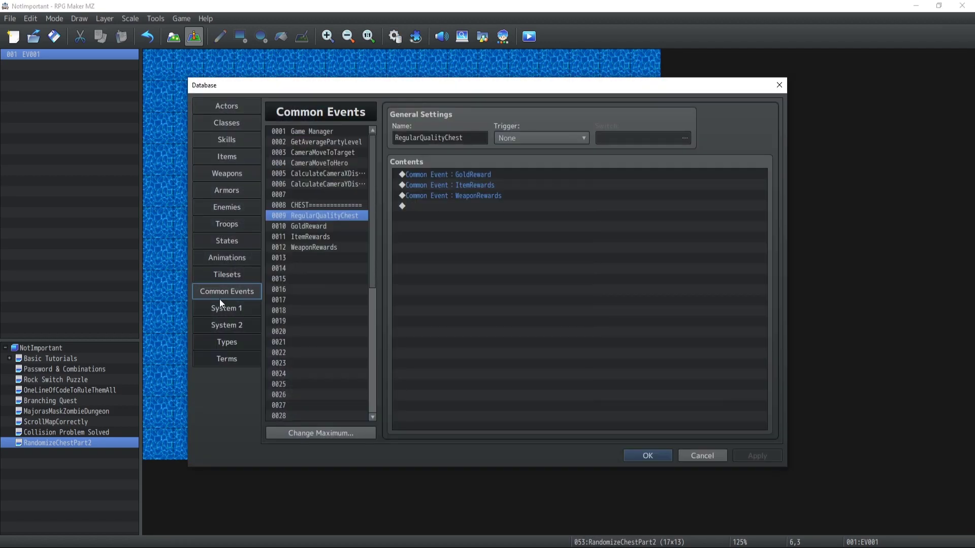
left_click(313, 227)
double_click(449, 193)
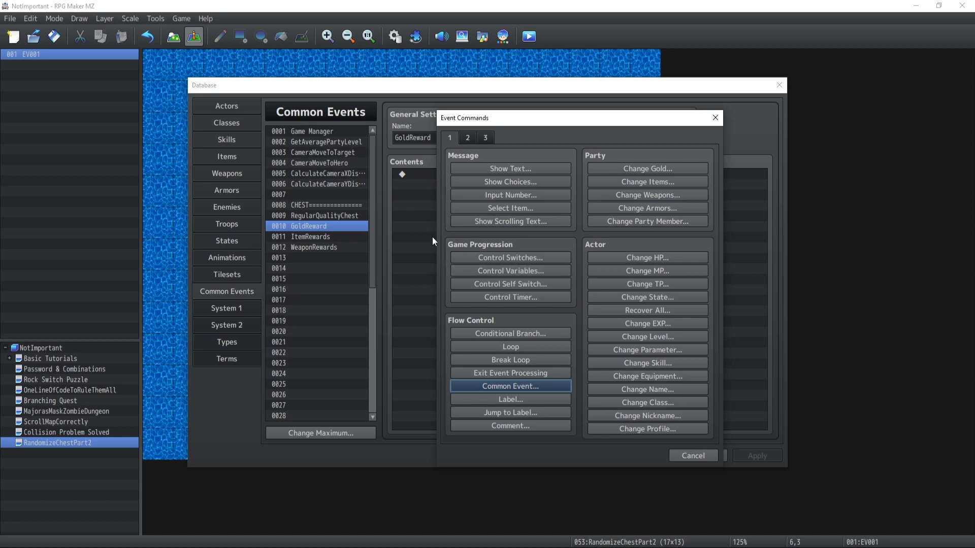
key("Return")
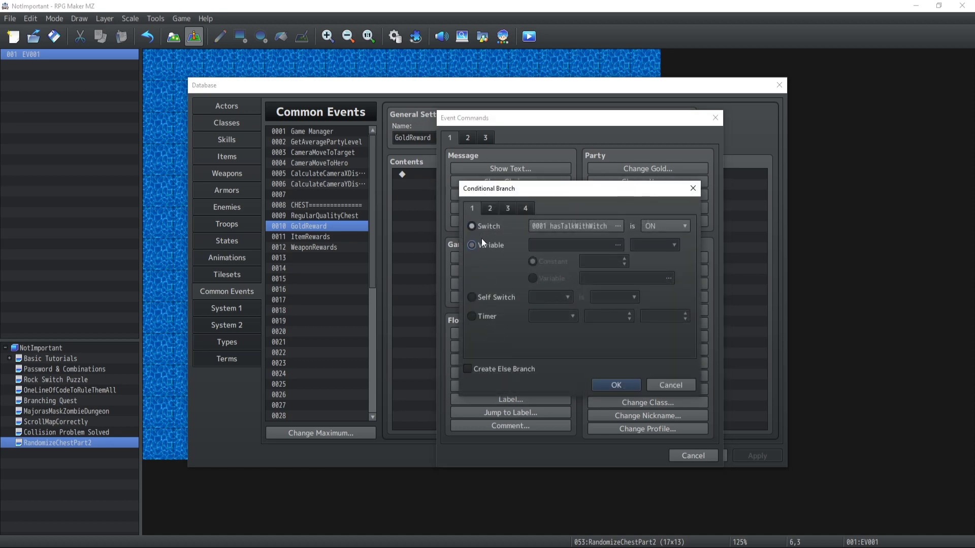
left_click(481, 238)
left_click(471, 231)
left_click(476, 245)
left_click(556, 244)
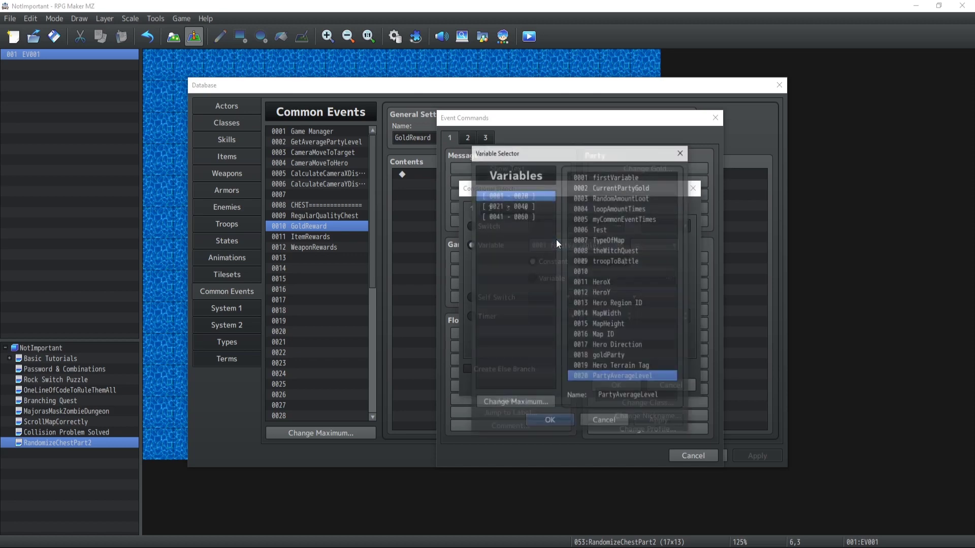
left_click(550, 422)
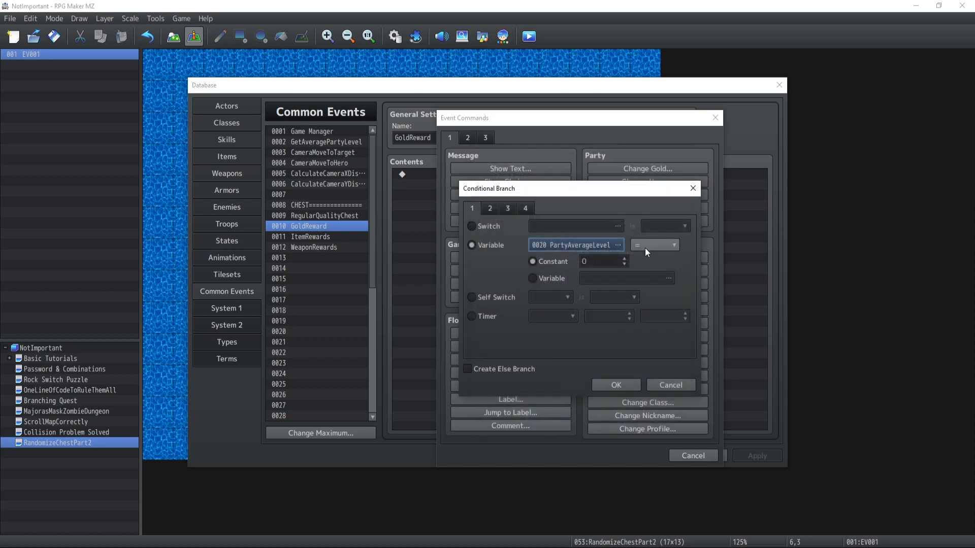
Make the condition less than or equal to constant 10, include an Else branch, and insert the command.
left_click(653, 246)
left_click(644, 282)
left_click(583, 263)
type("1")
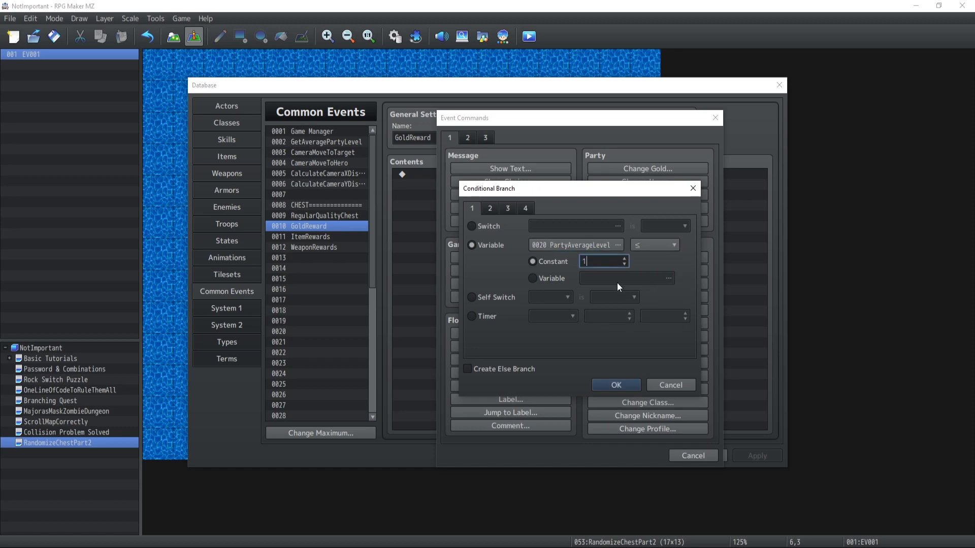
type("0")
left_click(469, 371)
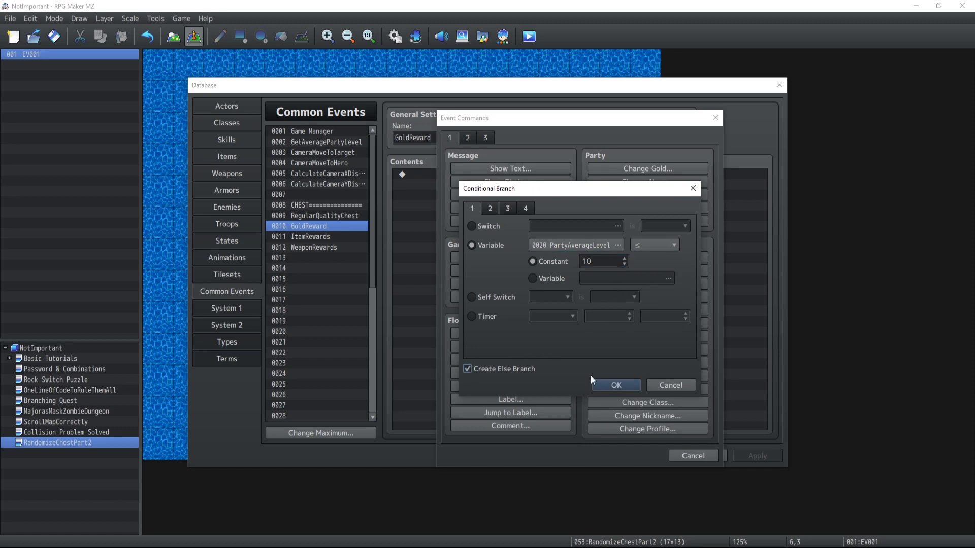
left_click(615, 386)
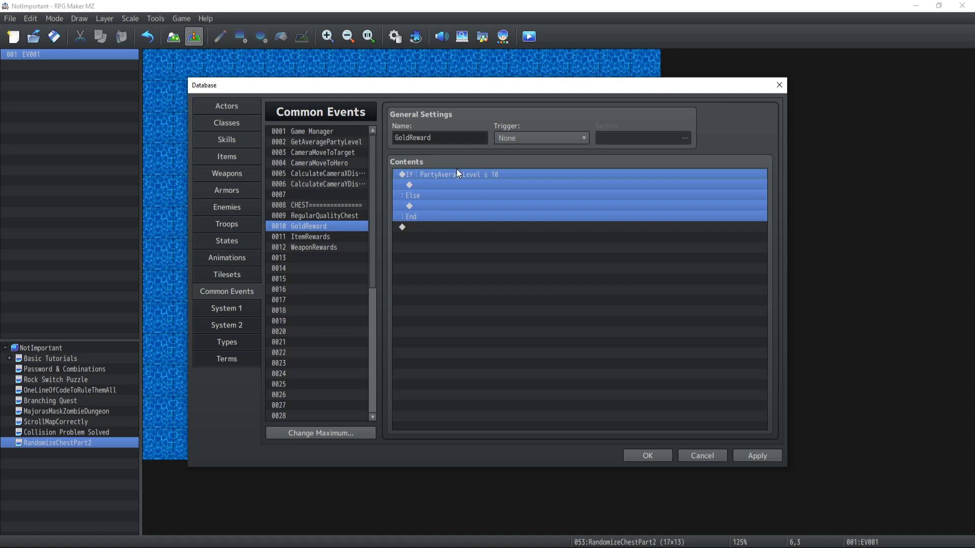
Nest three more copies of the PartyAverageLevel conditional in GoldReward, each inside the Else branch of the previous one.
left_click(431, 206)
key("ctrl+v")
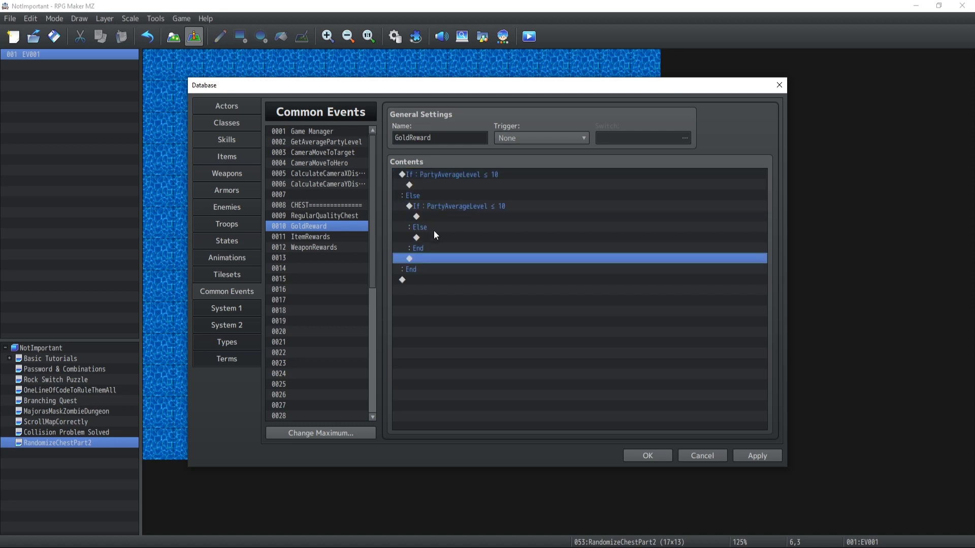
left_click(432, 237)
key("ctrl+v")
left_click(438, 269)
key("ctrl+v")
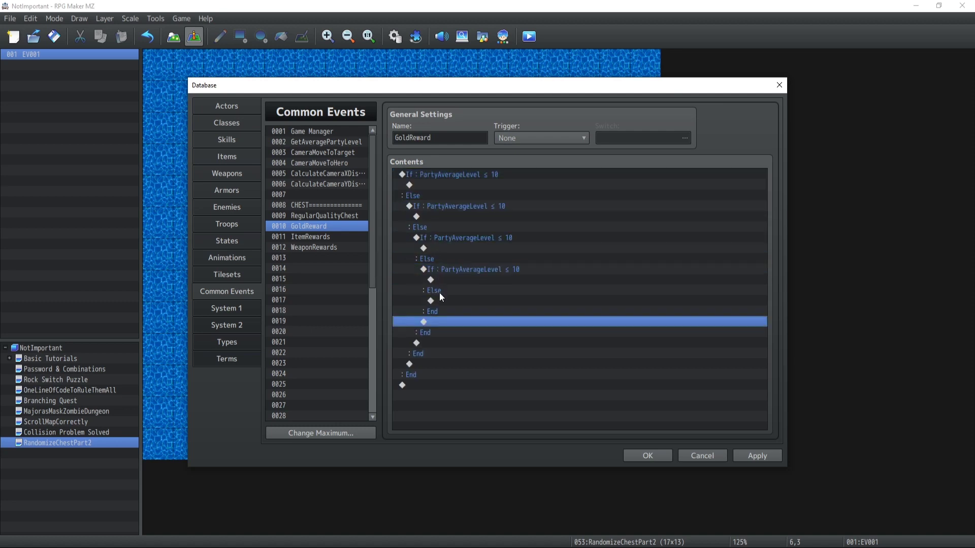
Set the thresholds of the three nested PartyAverageLevel conditions to 20, 30 and 40, from outermost to innermost.
double_click(446, 205)
double_click(608, 266)
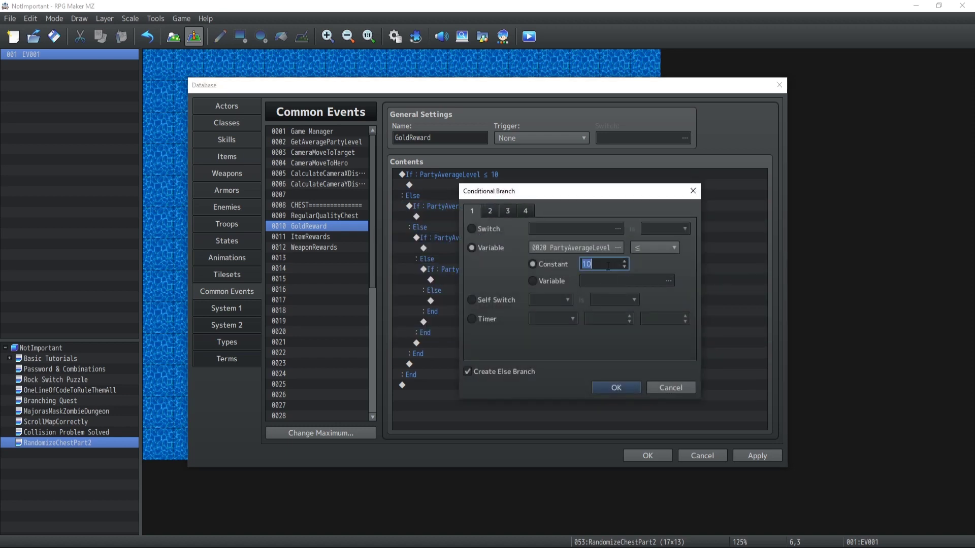
type("20")
left_click(616, 389)
double_click(429, 238)
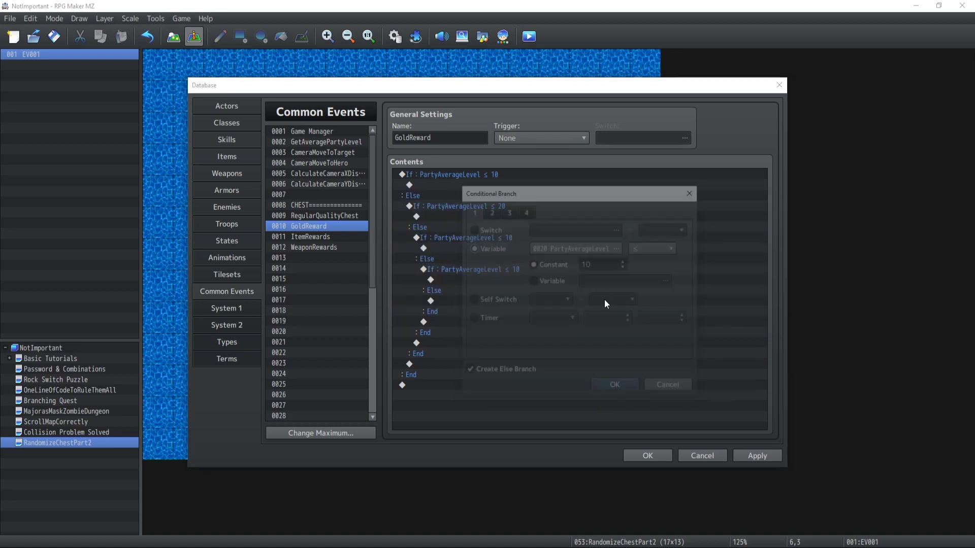
double_click(594, 265)
left_click(609, 388)
double_click(482, 269)
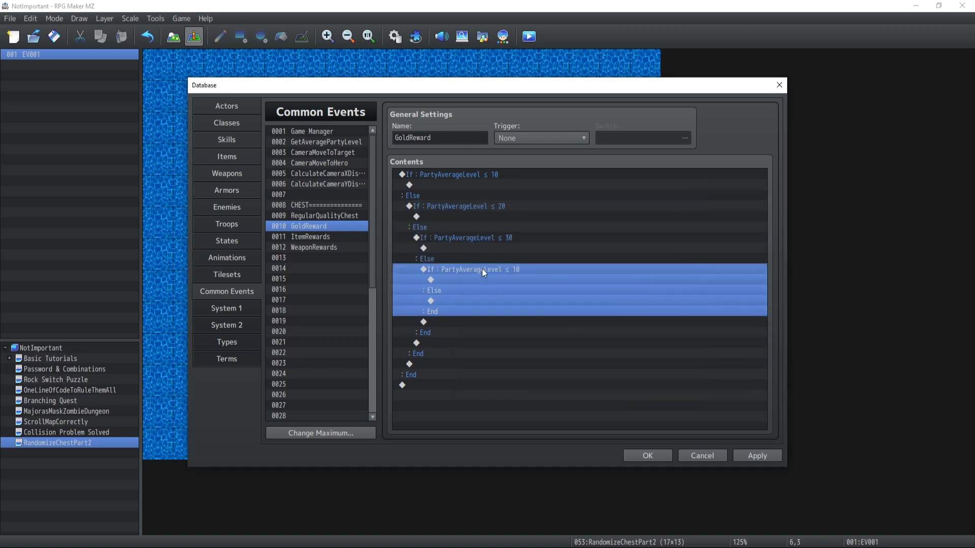
double_click(609, 265)
type("40")
left_click(610, 388)
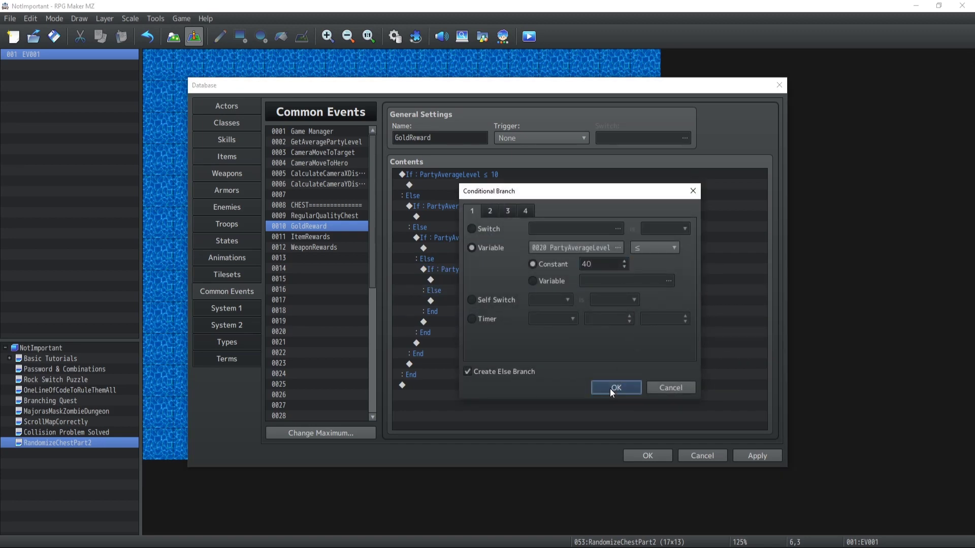
left_click(449, 301)
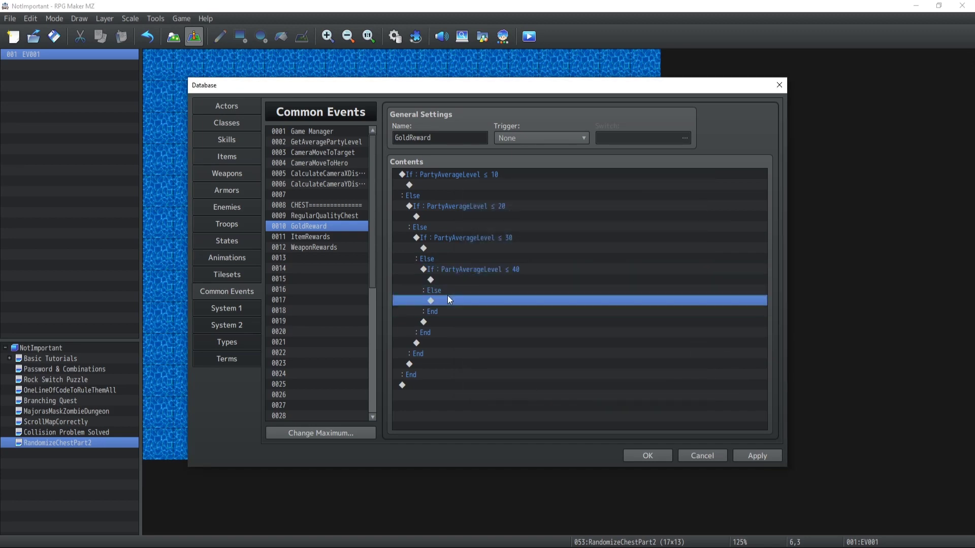
Start a Control Variables command in the PartyAverageLevel ≤ 10 branch and name variable 0034 randomValue.
double_click(437, 185)
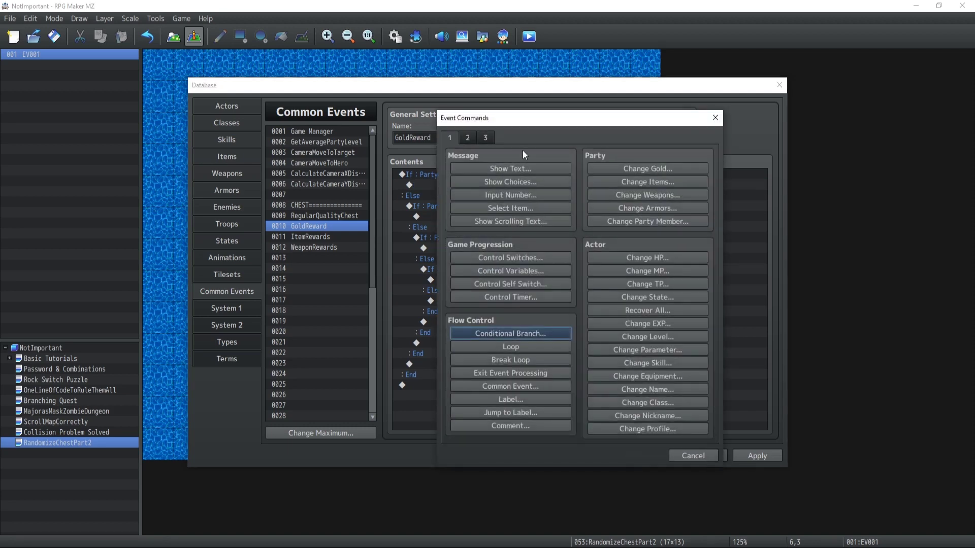
left_click(492, 269)
left_click(609, 214)
left_click(503, 205)
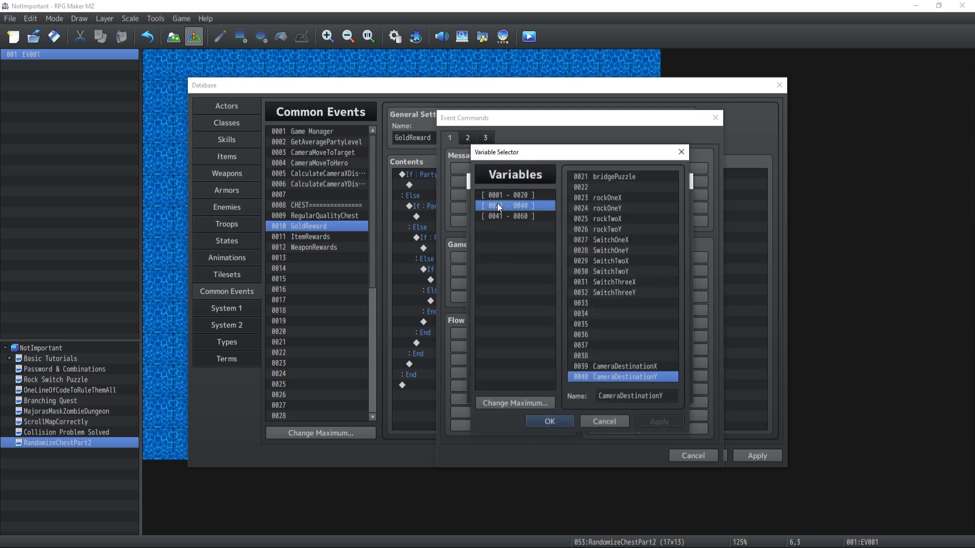
left_click(608, 304)
left_click(608, 312)
left_click(604, 396)
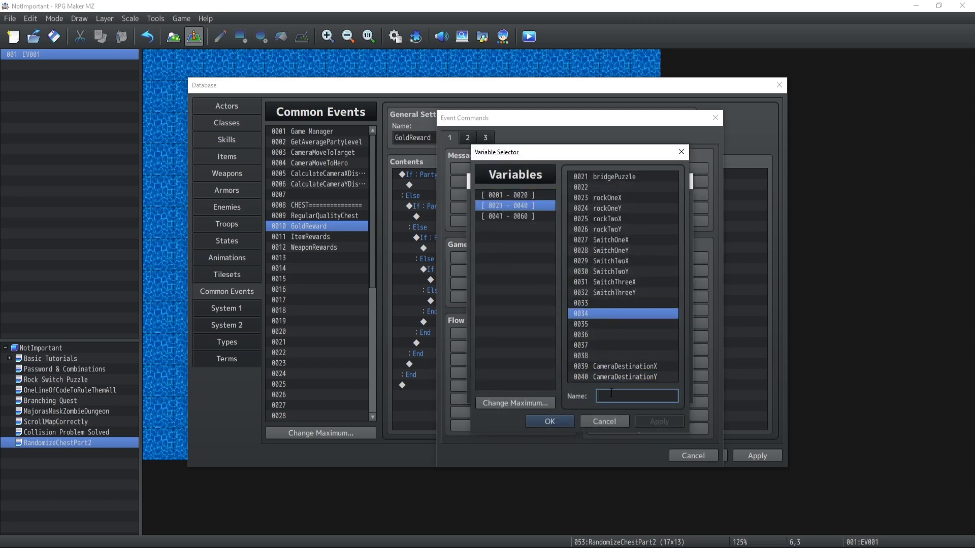
type("random")
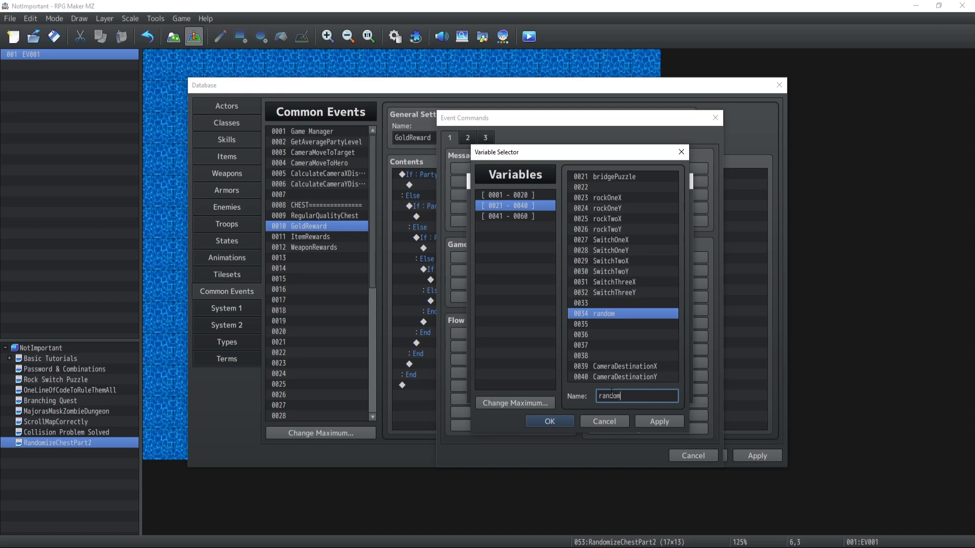
type("Value")
Name variable 0035 random% and choose 0034 randomValue as the variable to control.
left_click(607, 328)
left_click(612, 396)
type("random")
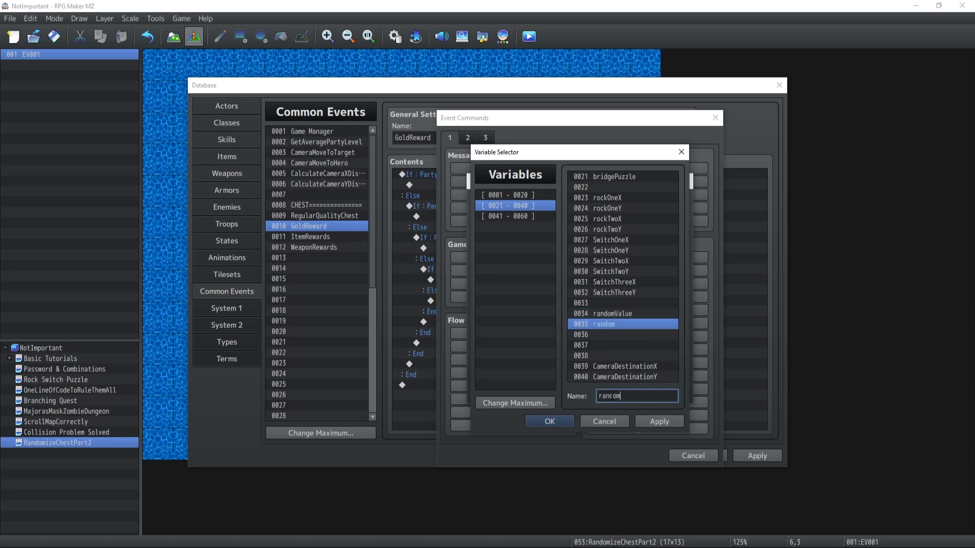
key("BackSpace")
type("%")
left_click(607, 315)
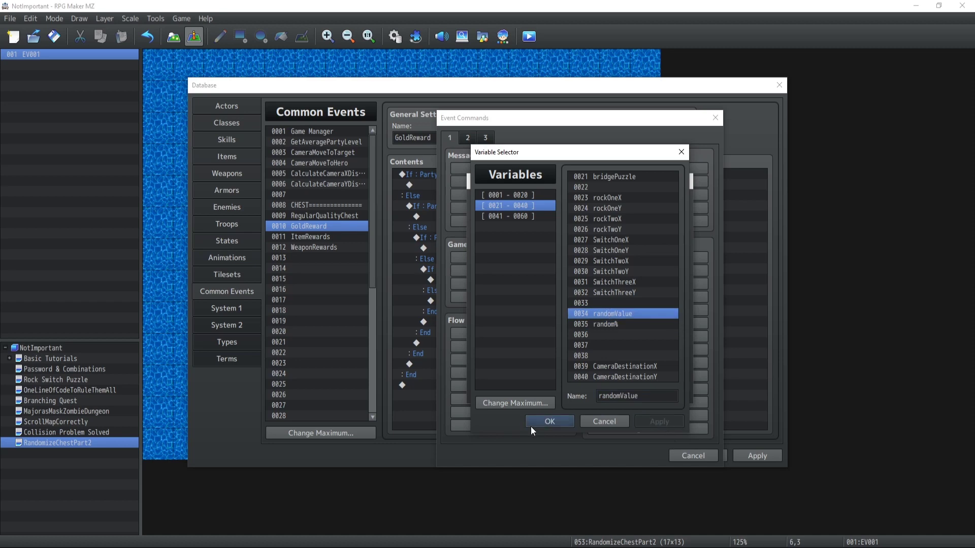
left_click(537, 423)
Set randomValue to a random number from 1 to 50 and insert the command.
left_click(480, 335)
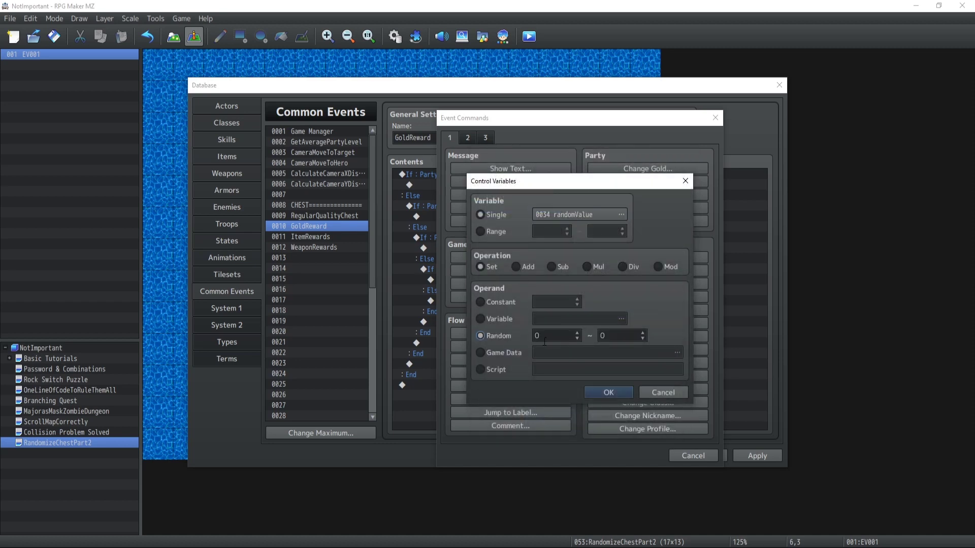
type("1")
key("Tab")
type("50")
left_click(607, 393)
Copy the randomValue command into the PartyAverageLevel ≤ 20 branch and change its random range to 51 to 100.
key("ctrl+c")
left_click(469, 227)
key("ctrl+v")
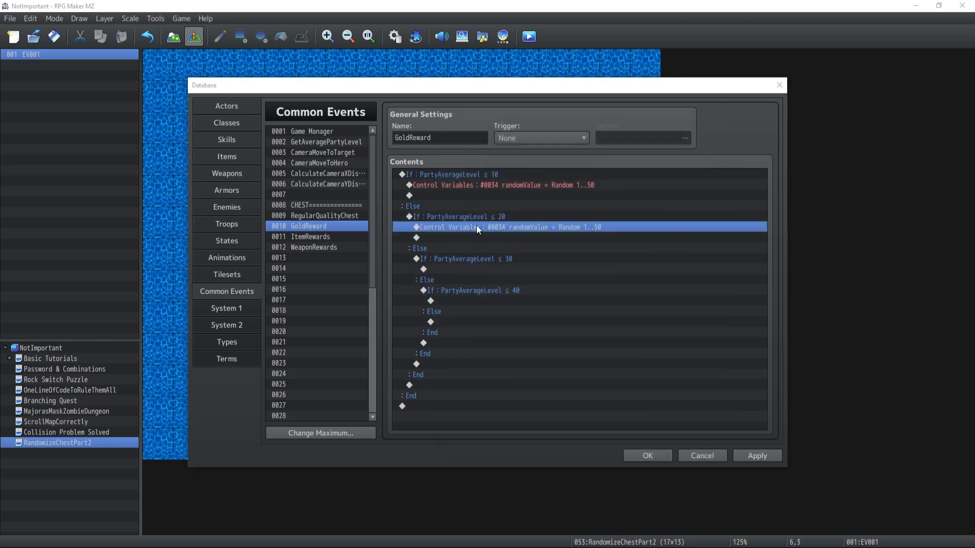
double_click(476, 226)
double_click(567, 339)
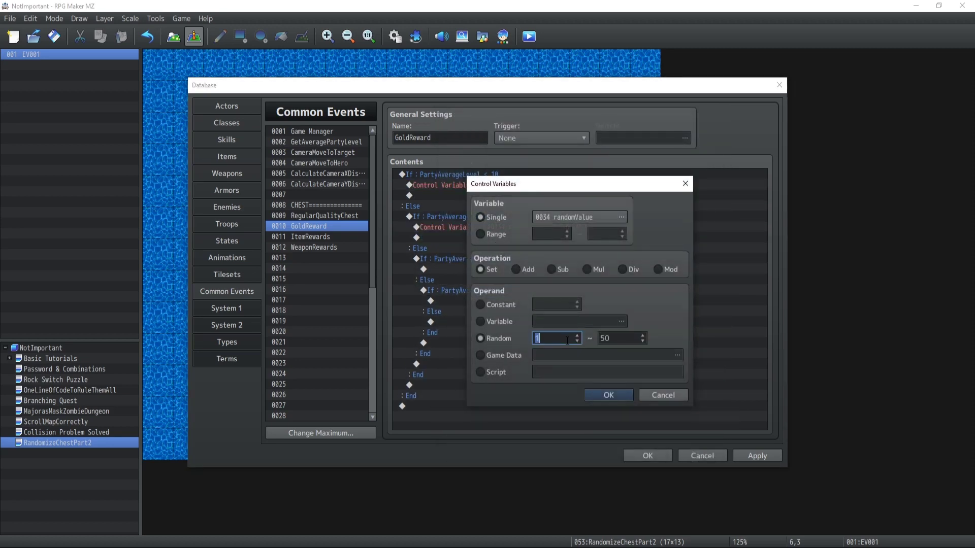
type("51")
key("Tab")
type("100")
left_click(603, 395)
Copy the randomValue command into the ≤ 30 and ≤ 40 branches with random ranges of 101 to 150 and 151 to 200.
key("ctrl+c")
left_click(487, 270)
key("ctrl+v")
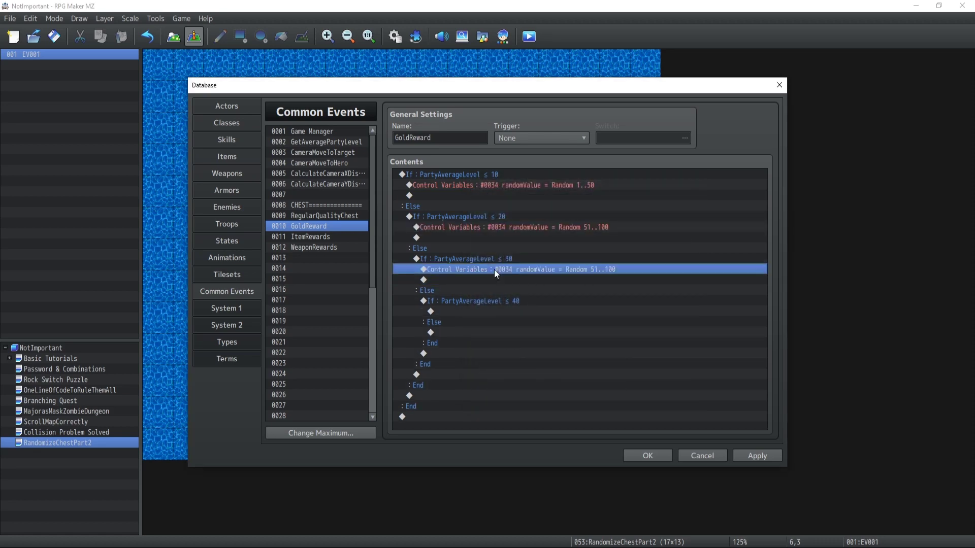
double_click(495, 270)
left_click(608, 395)
left_click(430, 311)
key("ctrl+v")
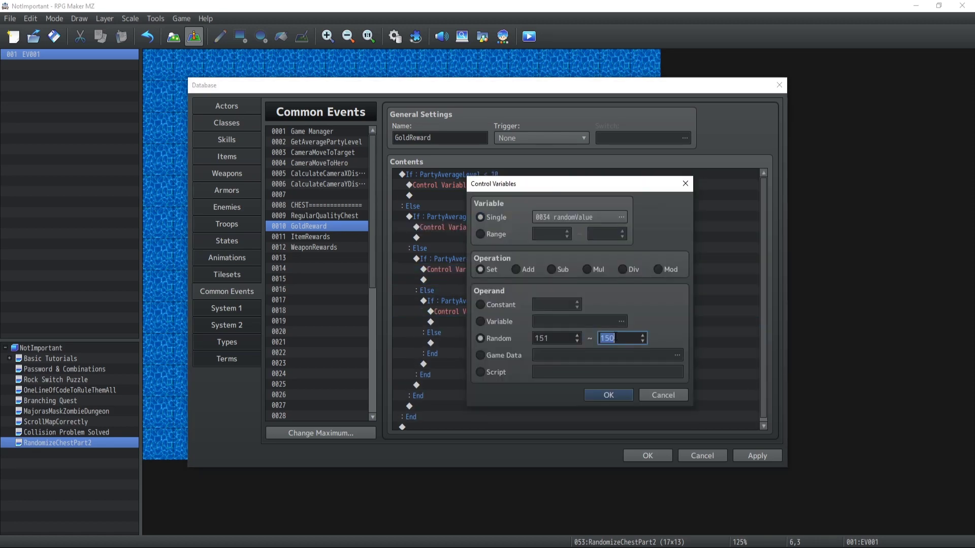
Paste the randomValue command into the innermost Else branch and set its random range to 201 to 250.
left_click(431, 343)
key("ctrl+v")
double_click(446, 343)
double_click(554, 338)
type("201")
key("Tab")
type("250")
key("Return")
Add a Change Gold command after all the branches of GoldReward that increases gold by the variable randomValue.
double_click(446, 427)
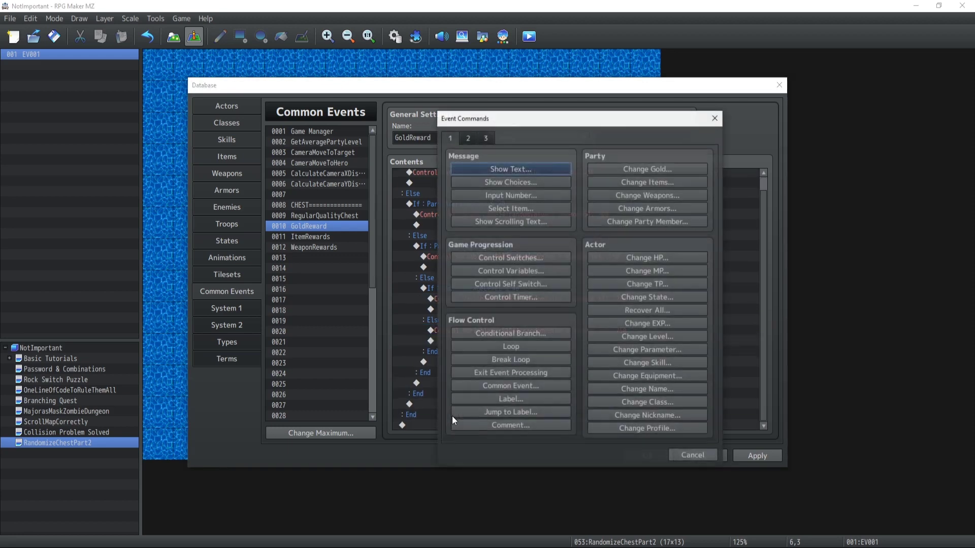
left_click(635, 170)
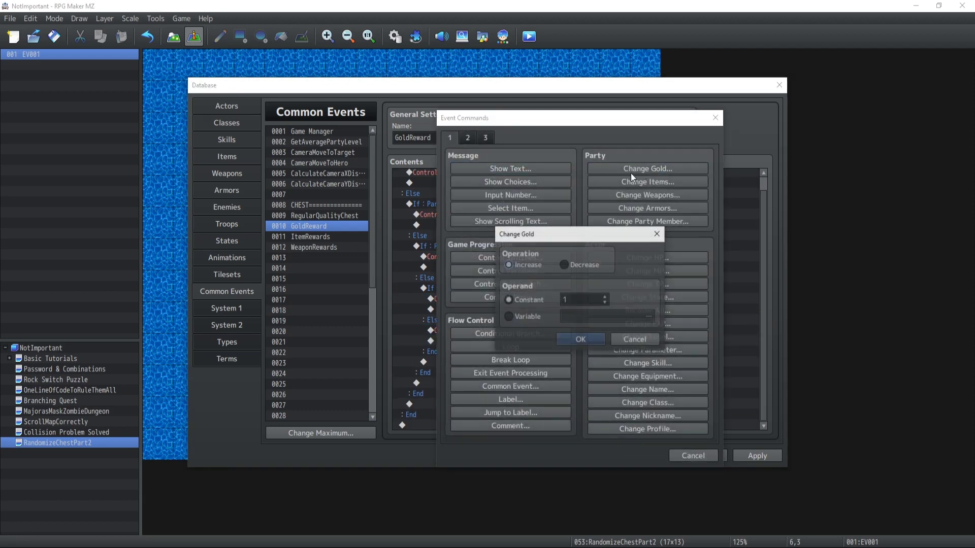
left_click(524, 317)
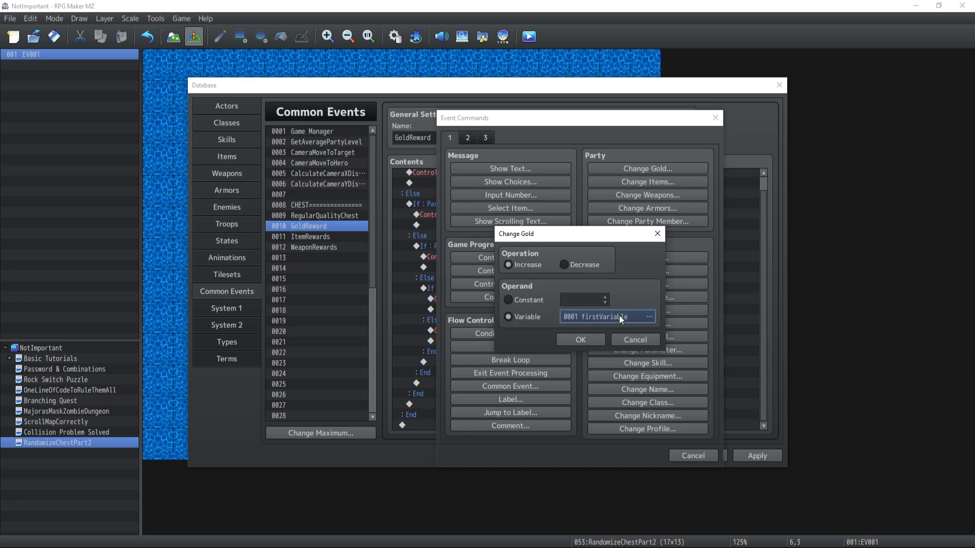
left_click(619, 315)
left_click(548, 422)
left_click(580, 340)
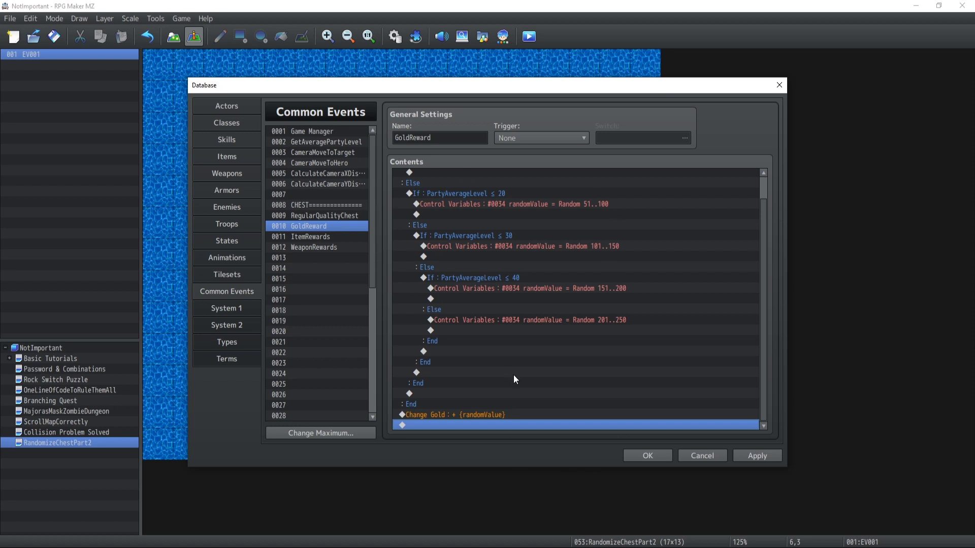
Review the random gold range assigned to each PartyAverageLevel branch of GoldReward.
scroll(471, 380, "up", 1)
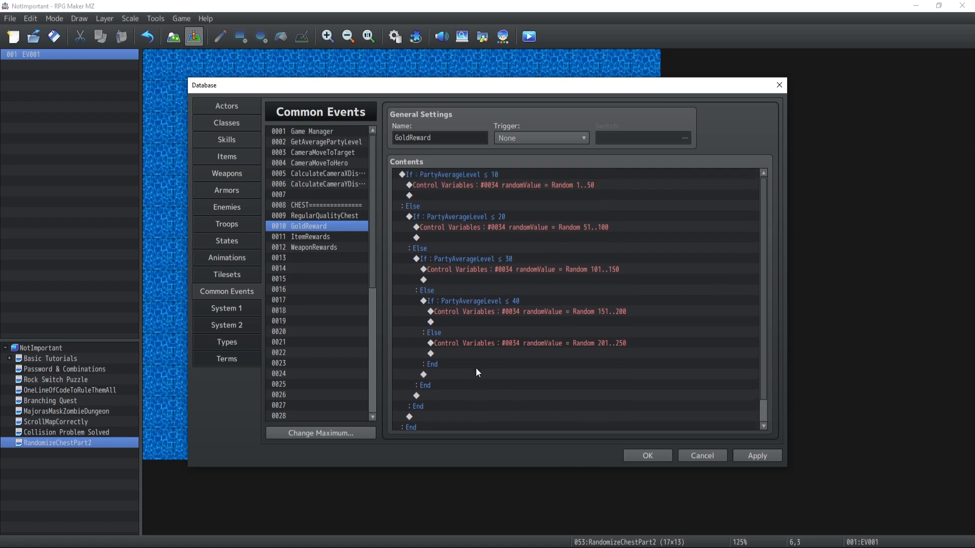
scroll(470, 319, "down", 1)
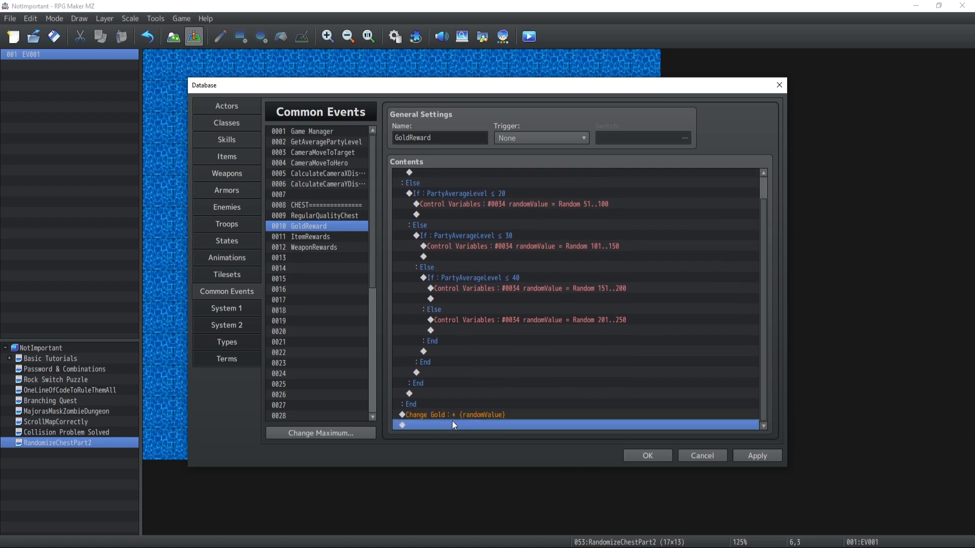
scroll(464, 409, "up", 1)
left_click_drag(552, 181, 531, 252)
left_click(434, 268)
left_click(486, 312)
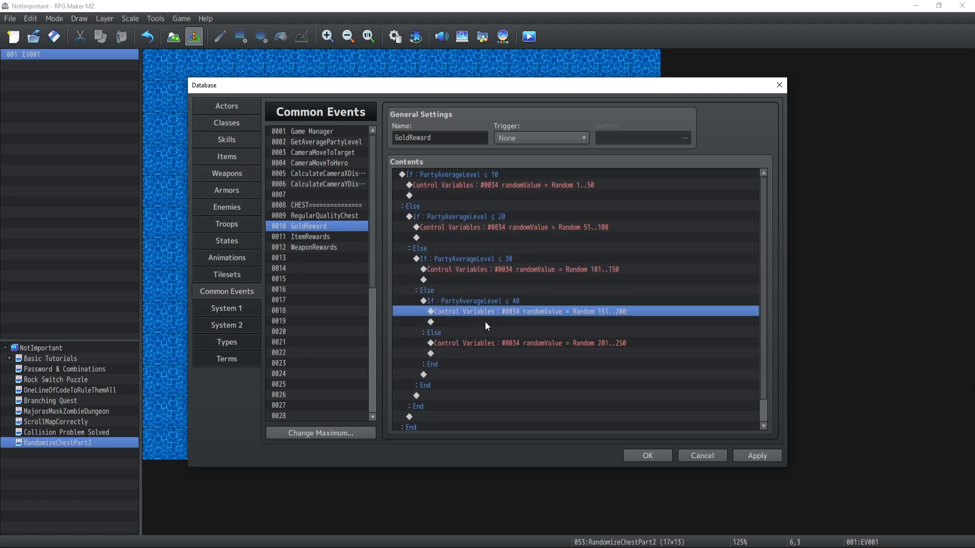
left_click(501, 340)
scroll(500, 345, "down", 1)
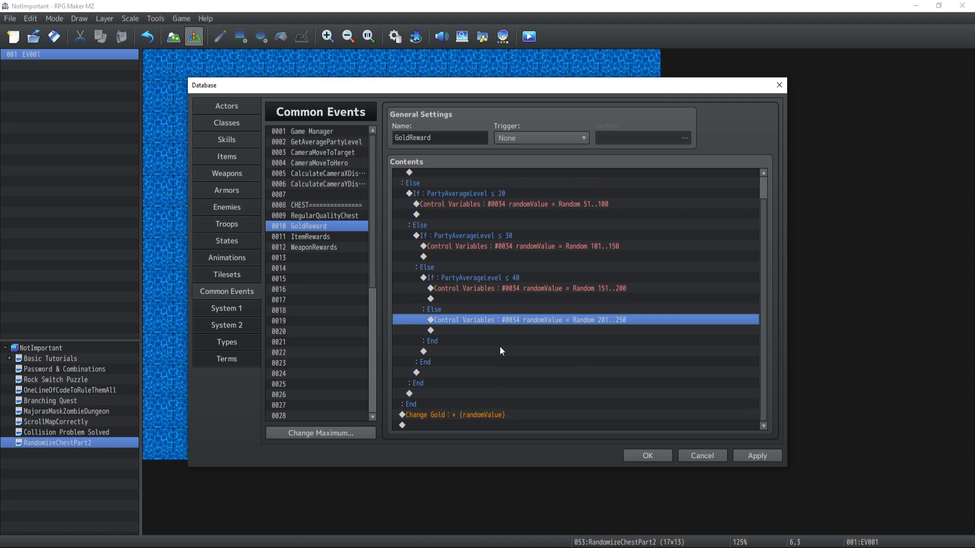
Copy the Change Gold command into the PartyAverageLevel ≤ 10 and ≤ 20 branches of GoldReward.
left_click(445, 418)
scroll(450, 386, "up", 1)
left_click(477, 199)
key("ctrl+v")
left_click(479, 246)
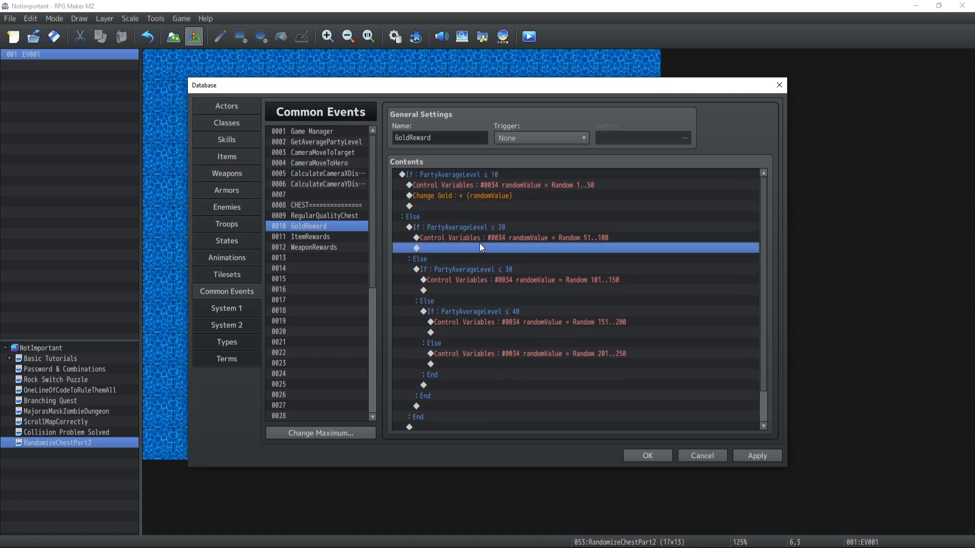
key("ctrl+v")
Delete the copied Change Gold commands from the ≤ 20 and ≤ 10 branches of GoldReward.
left_click(464, 247)
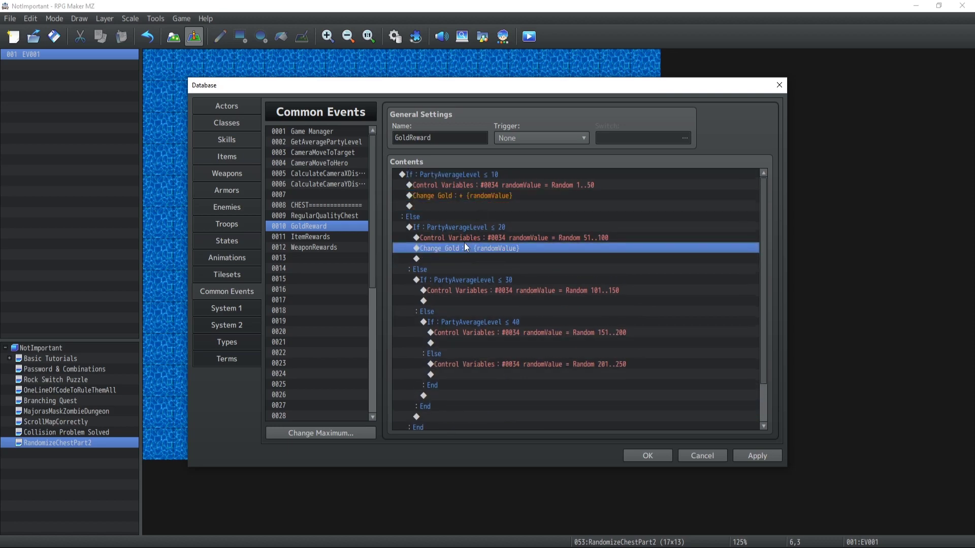
key("Delete")
left_click(459, 196)
key("Delete")
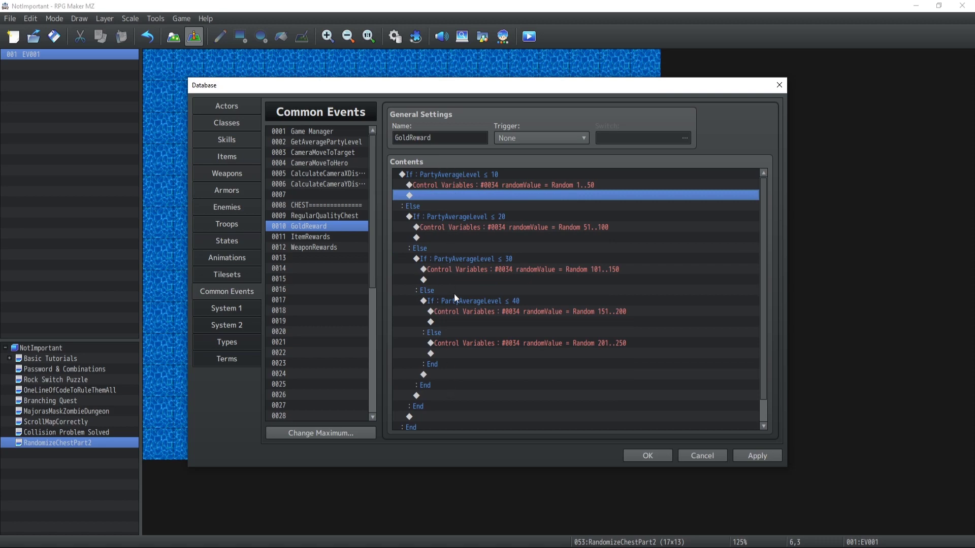
Add a Show Text command after Change Gold at the end of GoldReward, reading "You received \V[51] Gold!".
scroll(472, 325, "down", 1)
left_click(436, 414)
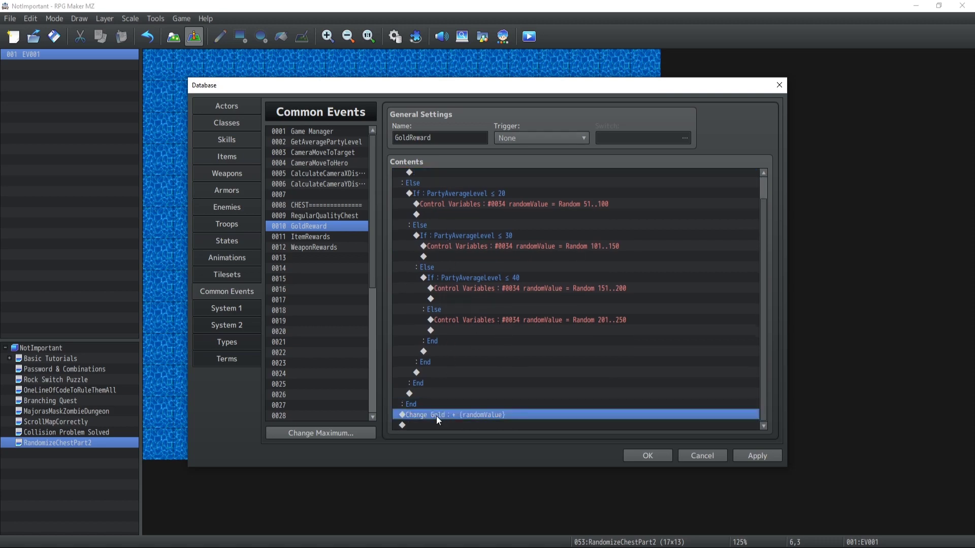
double_click(443, 426)
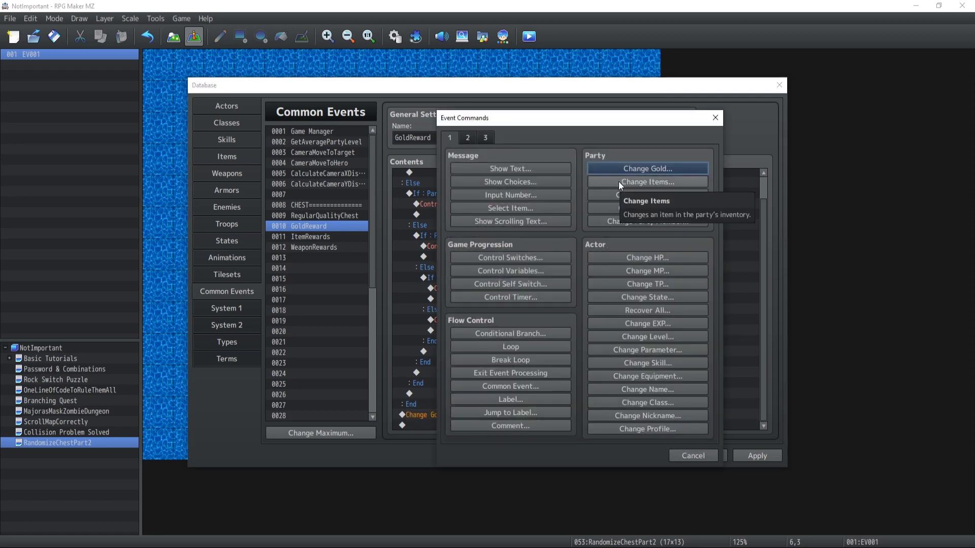
left_click(696, 454)
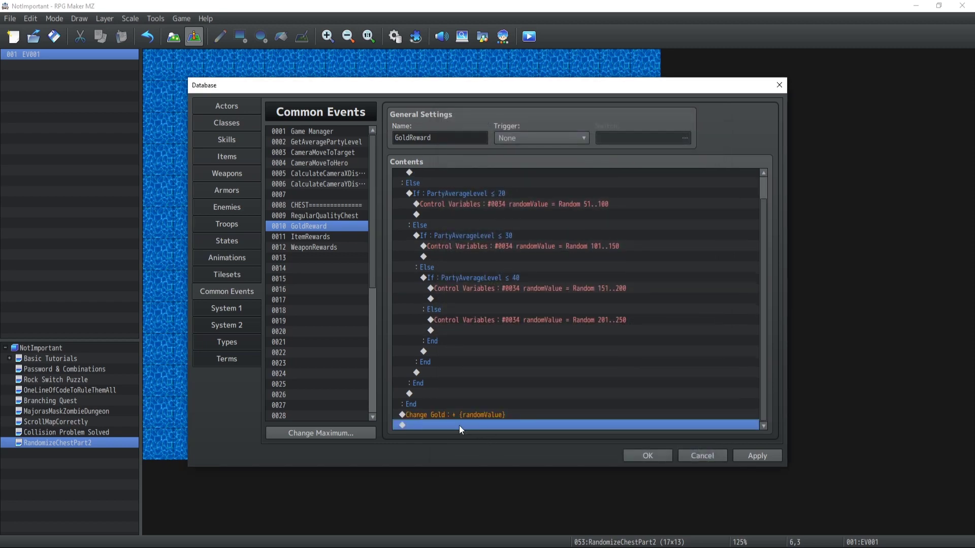
double_click(459, 426)
left_click(492, 167)
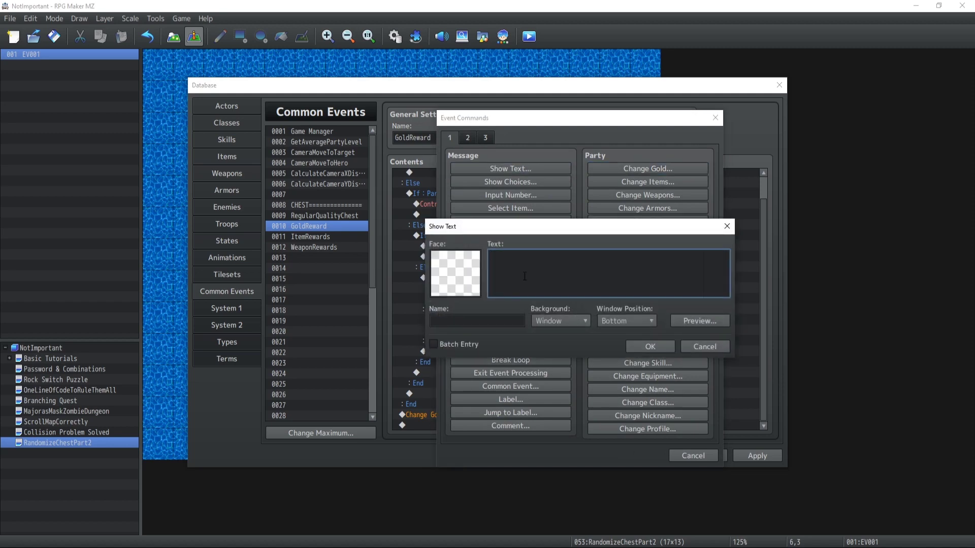
type("You received \\V[51] Gold!")
left_click(657, 345)
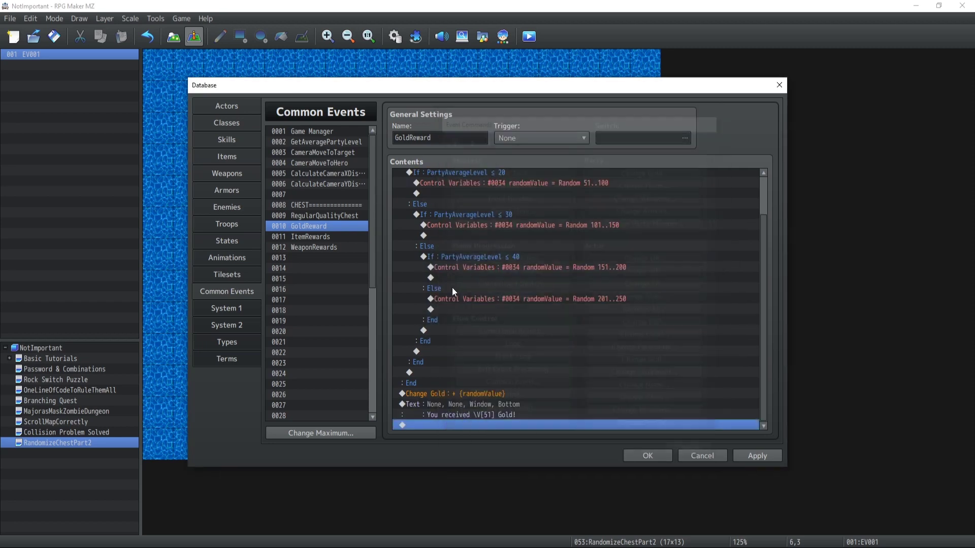
Change the variable reference in the gold message so it reads "You received \V[34] Gold!".
double_click(476, 404)
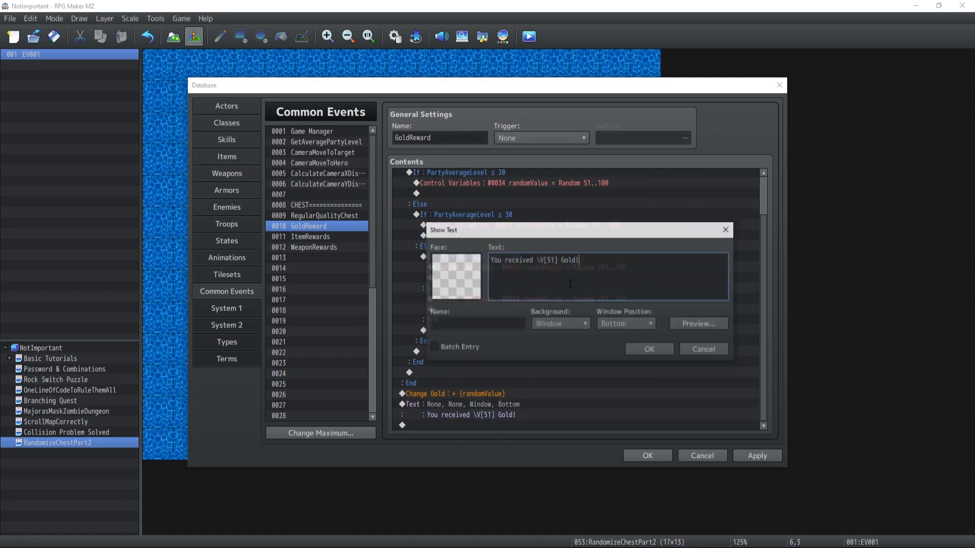
triple_click(553, 261)
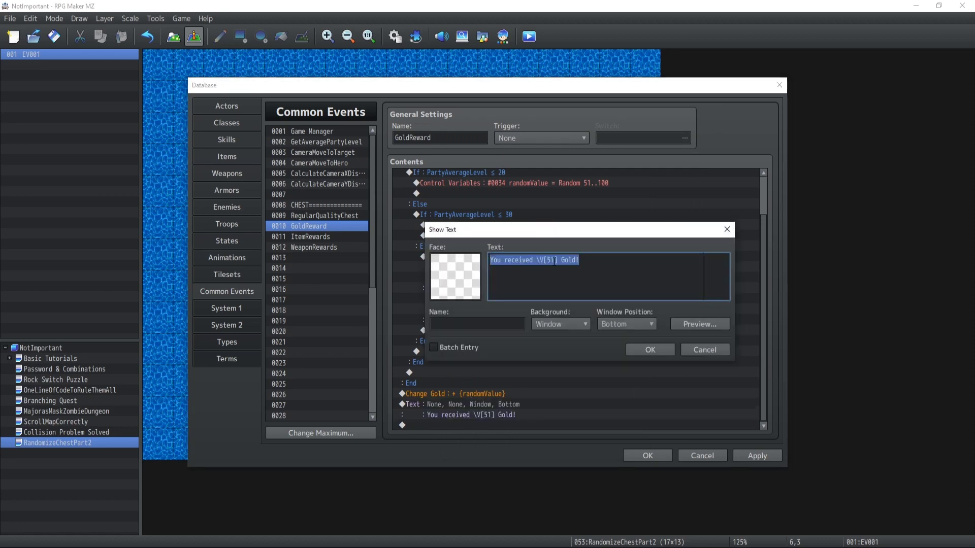
left_click(552, 261)
key("BackSpace")
key("Delete")
type("34")
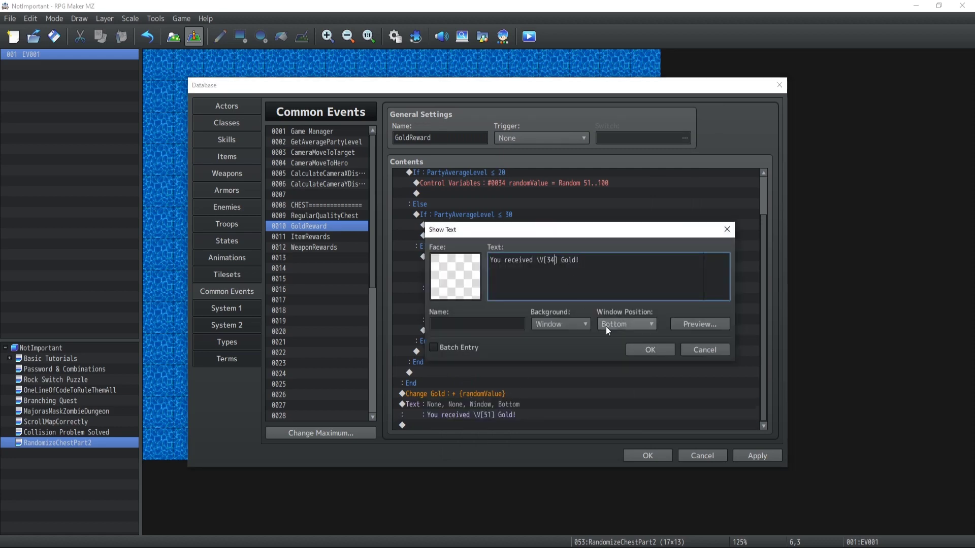
left_click(636, 348)
left_click(475, 414)
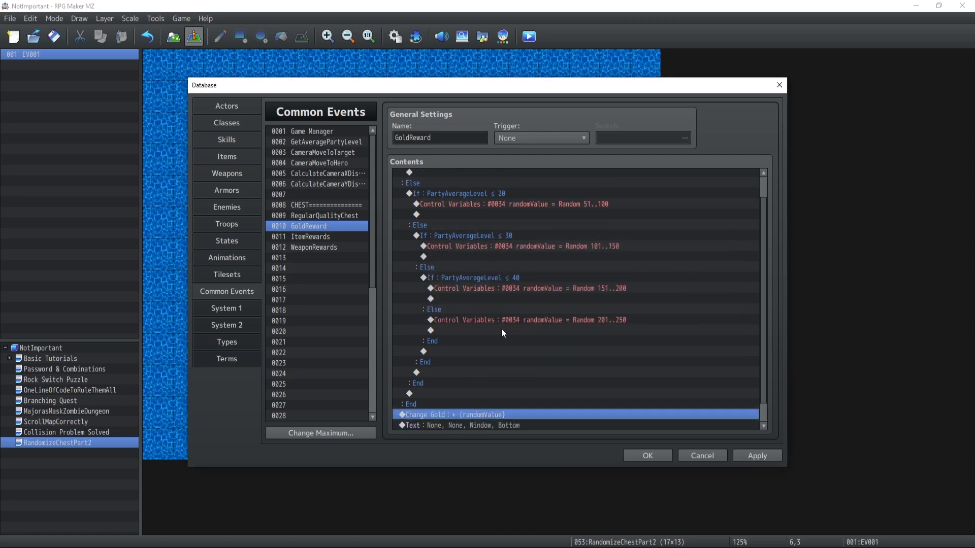
key("Down")
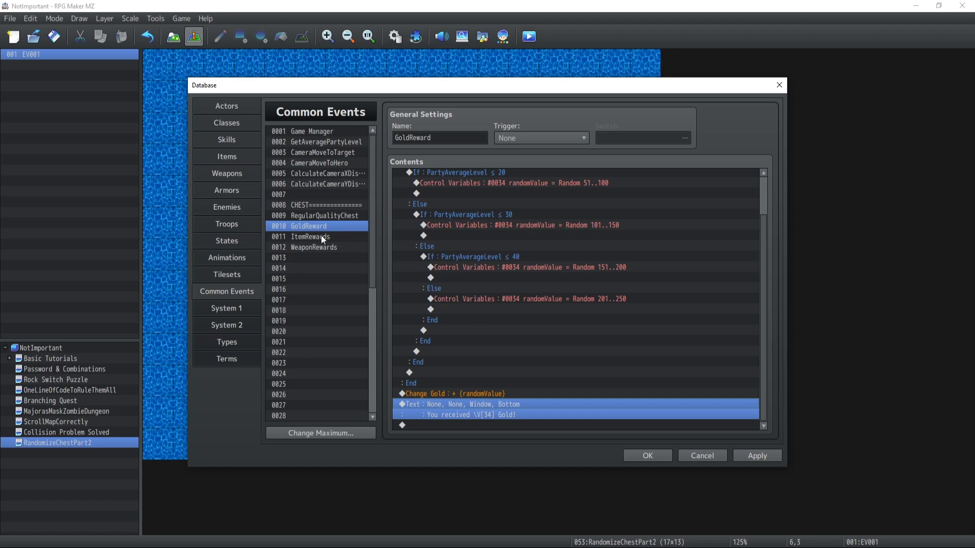
Check the common events called by RegularQualityChest, then apply the changes and close the database.
left_click(324, 216)
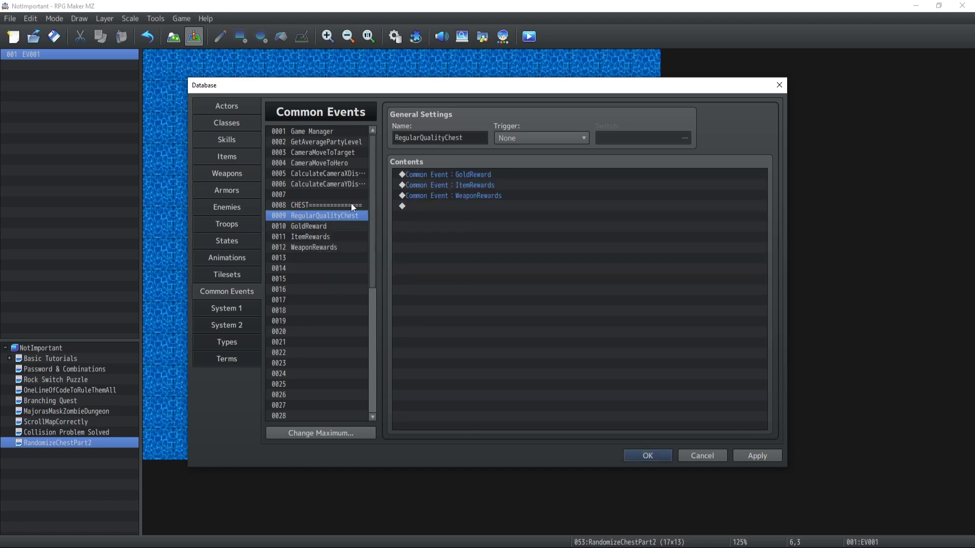
left_click(449, 178)
left_click(757, 455)
left_click(641, 453)
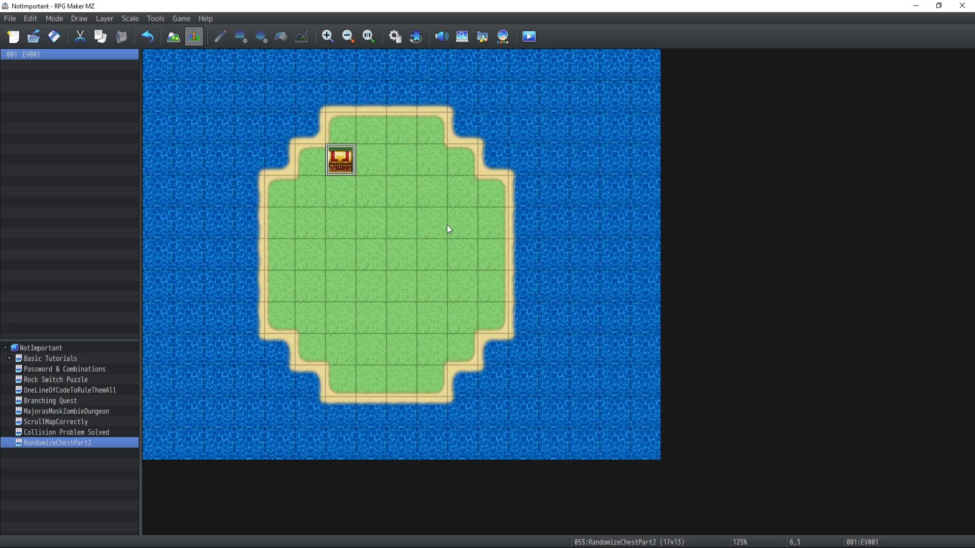
Set the player's starting position on the tile directly below the treasure chest.
right_click(333, 189)
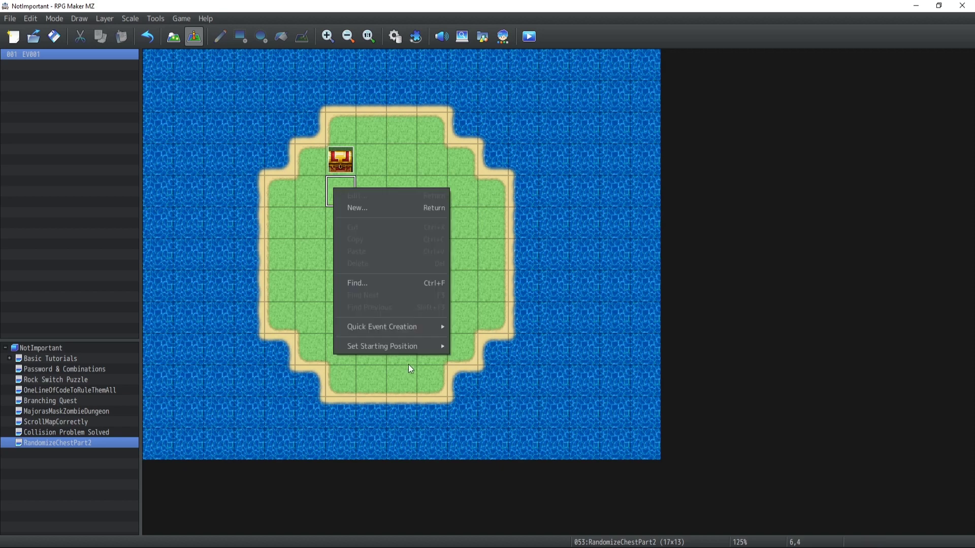
mouse_move(400, 346)
left_click(467, 347)
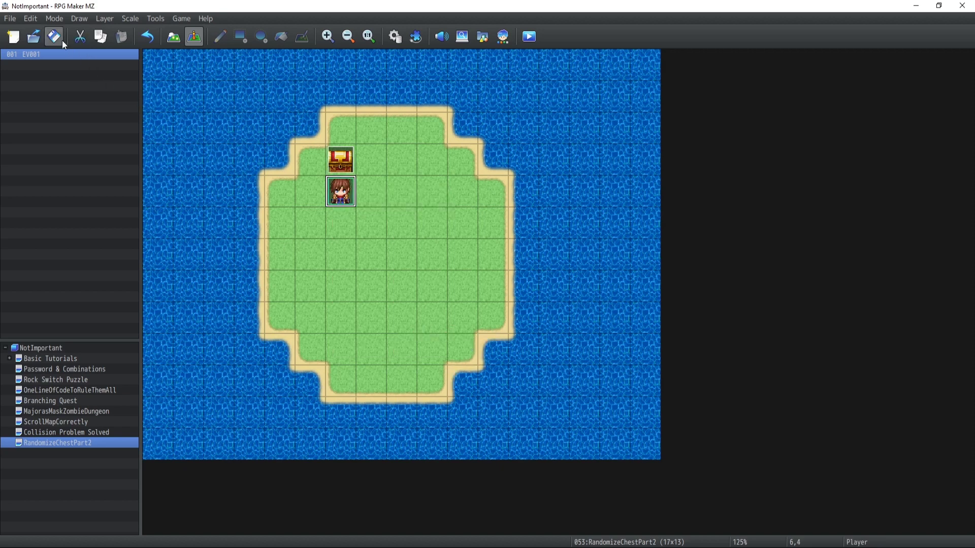
right_click(306, 162)
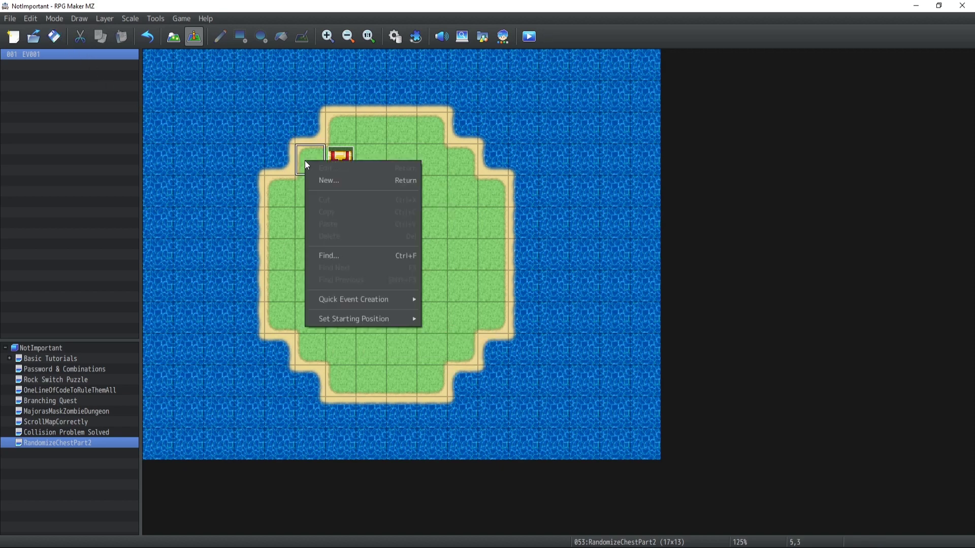
Create a new event on the map's top-left corner tile and set its trigger to Parallel.
double_click(163, 72)
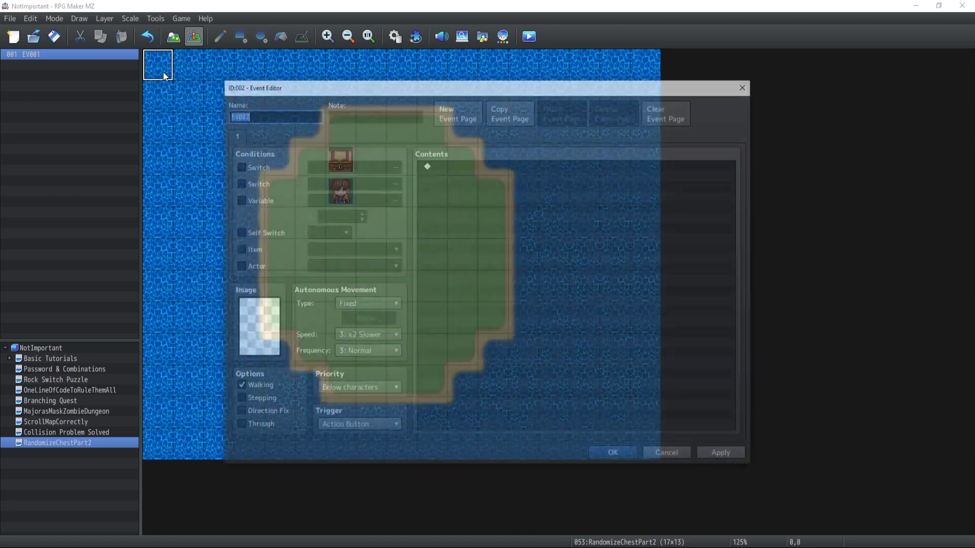
left_click(345, 426)
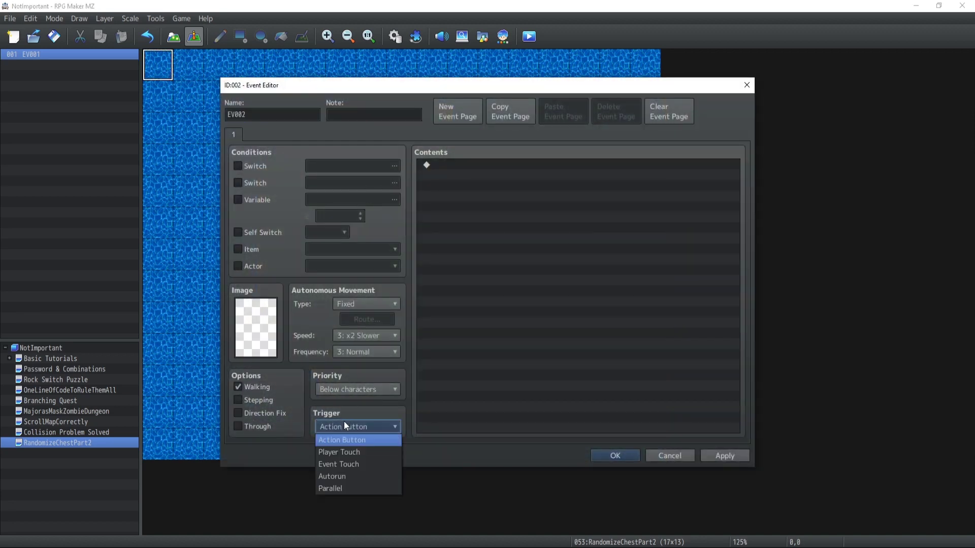
left_click(349, 487)
double_click(497, 165)
left_click(498, 333)
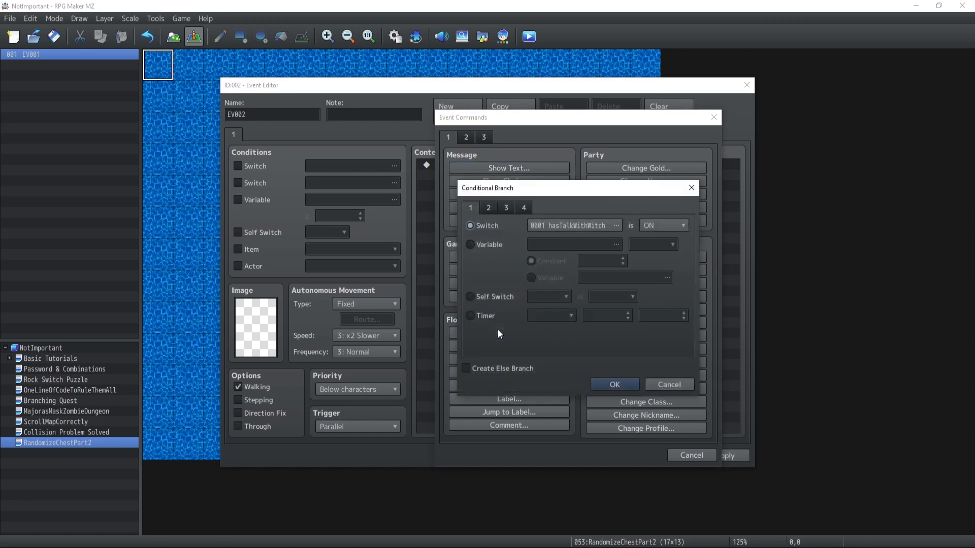
left_click(675, 382)
left_click(505, 270)
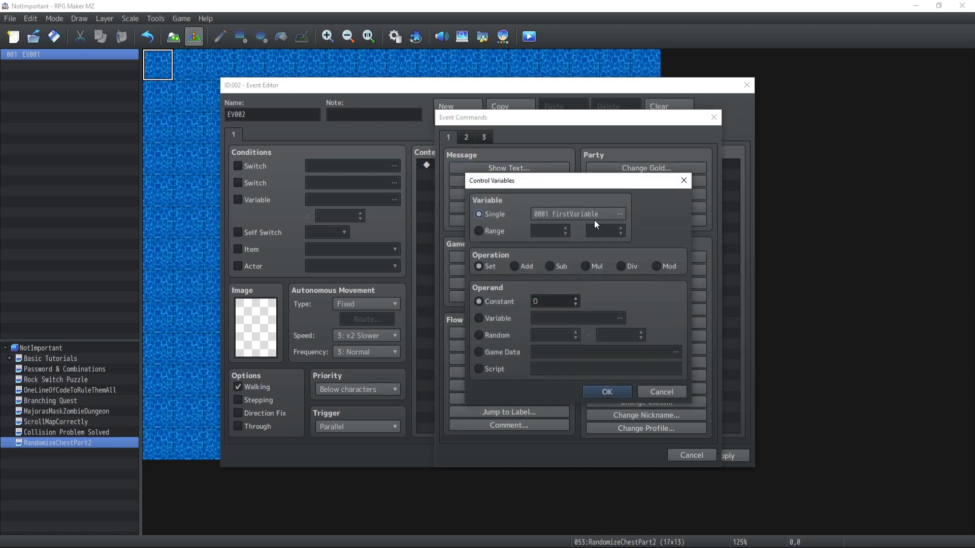
left_click(584, 212)
left_click(614, 421)
left_click(663, 331)
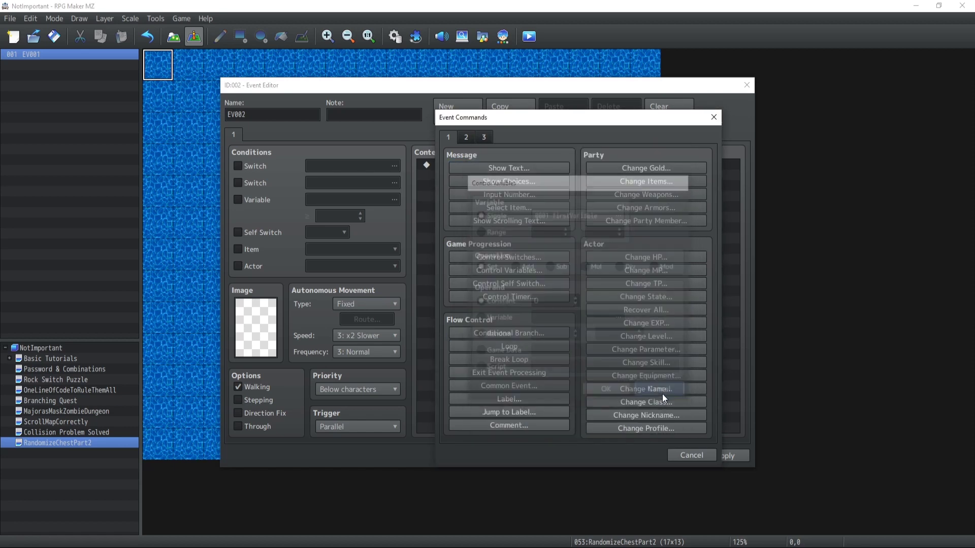
Add a Control Switches command that turns switch 0007 isGameStarted ON, and apply the event.
left_click(509, 257)
left_click(623, 271)
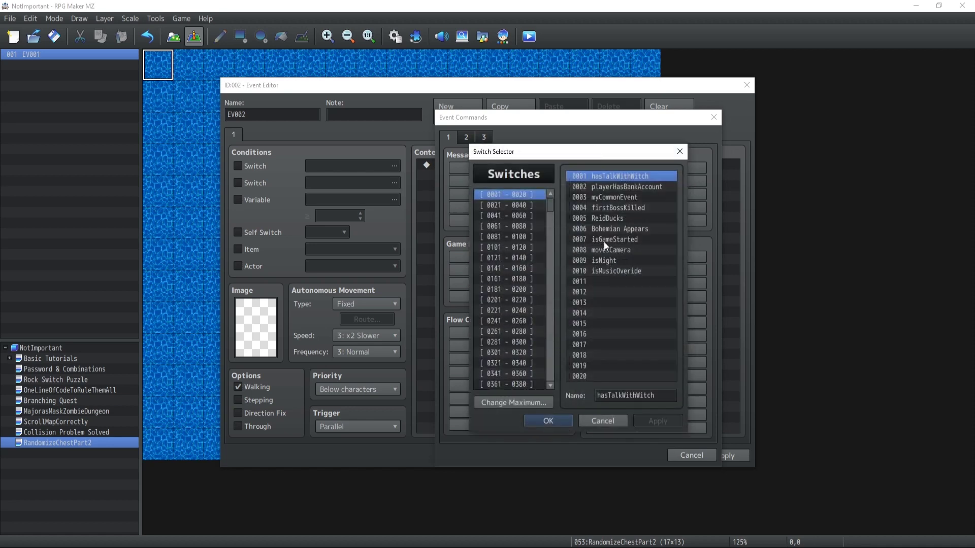
left_click(602, 239)
left_click(548, 420)
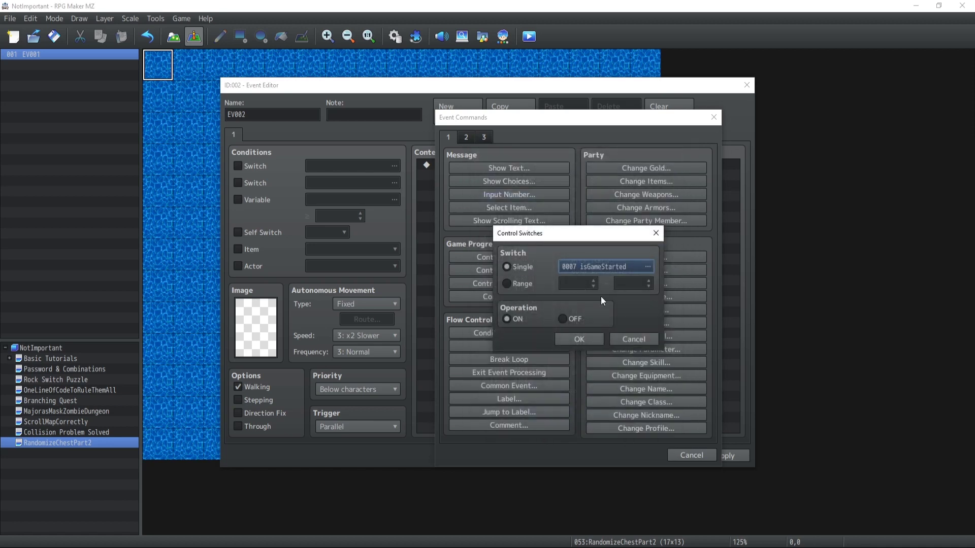
left_click(574, 340)
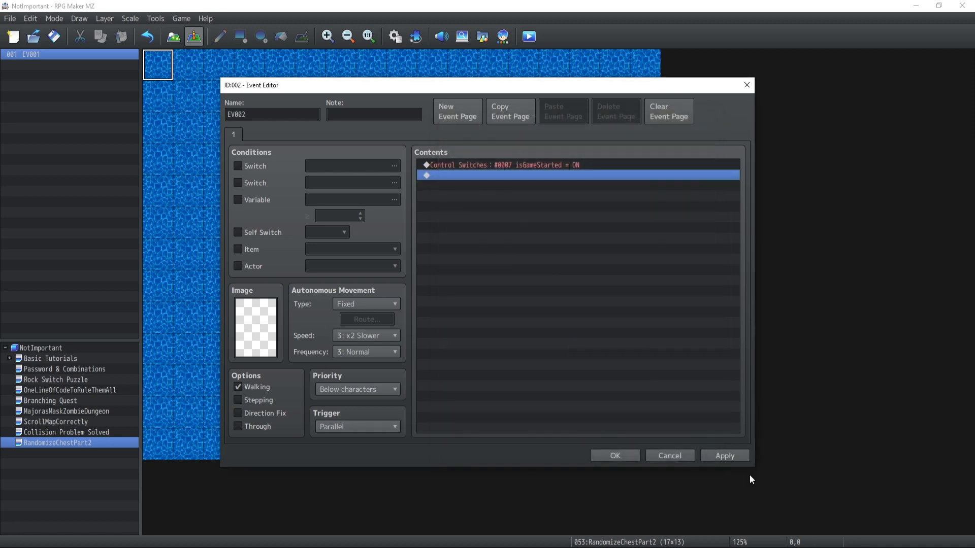
left_click(741, 458)
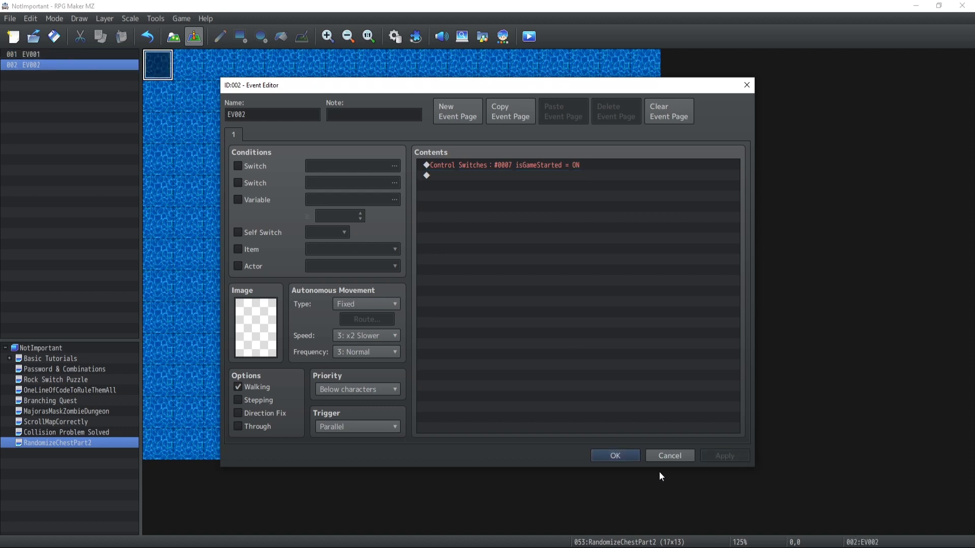